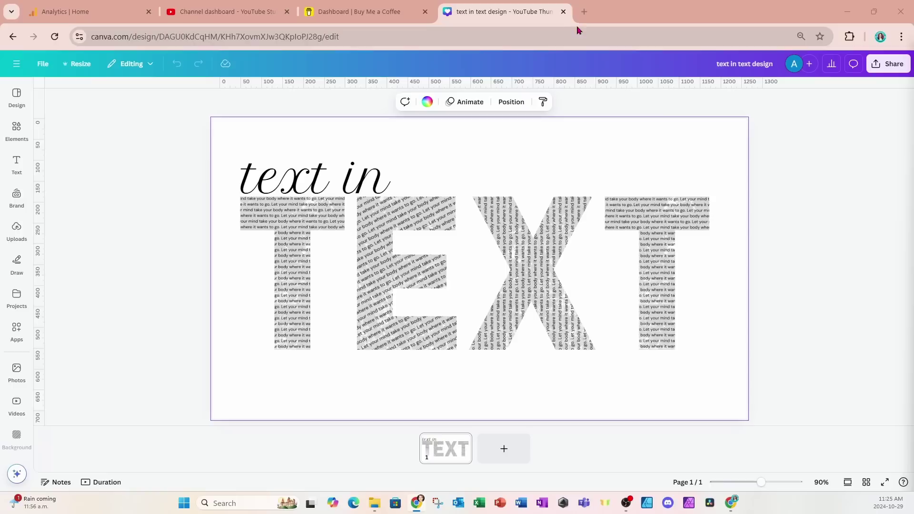
Step: From Canva Home, create a custom-size blank design 1200 × 1200 px
left_click(584, 11)
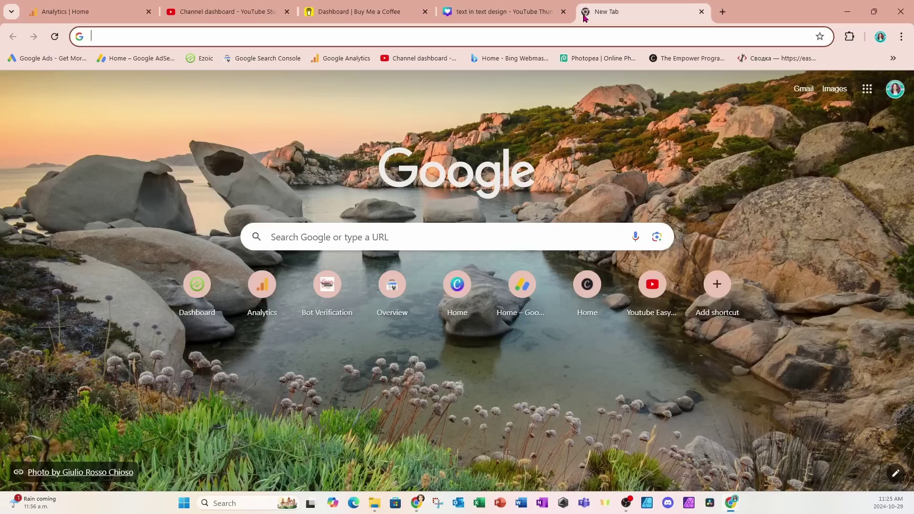
left_click(473, 282)
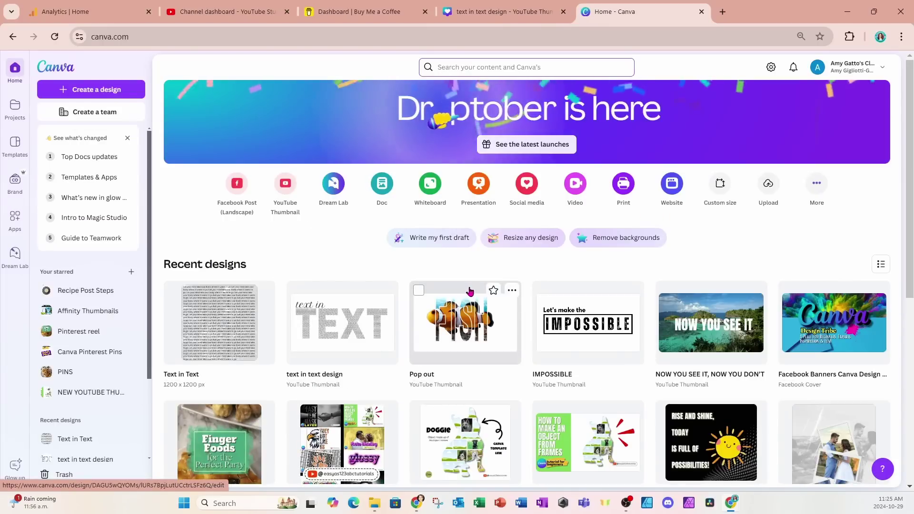
left_click(720, 186)
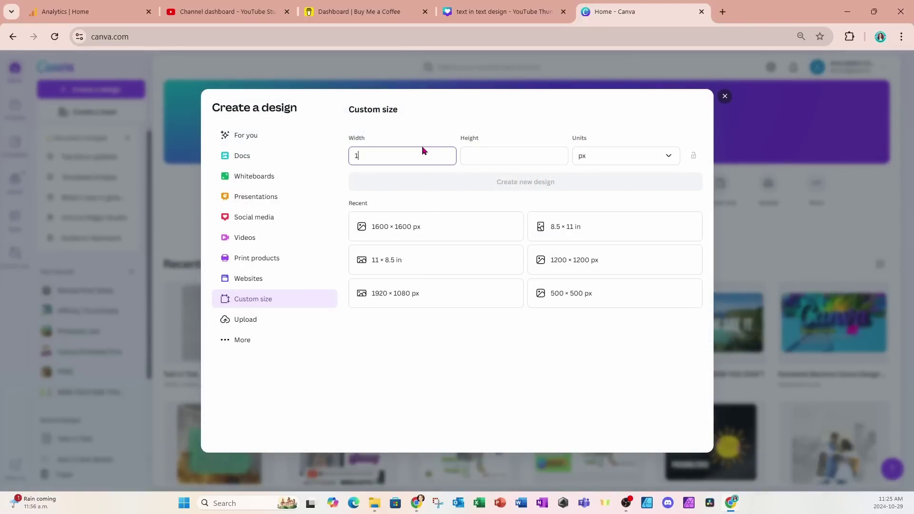
left_click(509, 157)
type("1200")
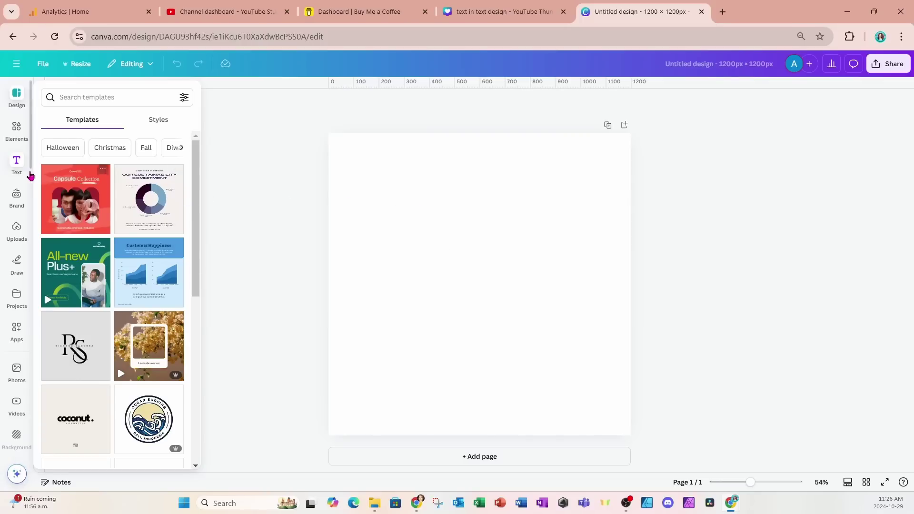
Step: Add a Body text box, enlarge it to size 110, and centre it on the page
left_click(17, 164)
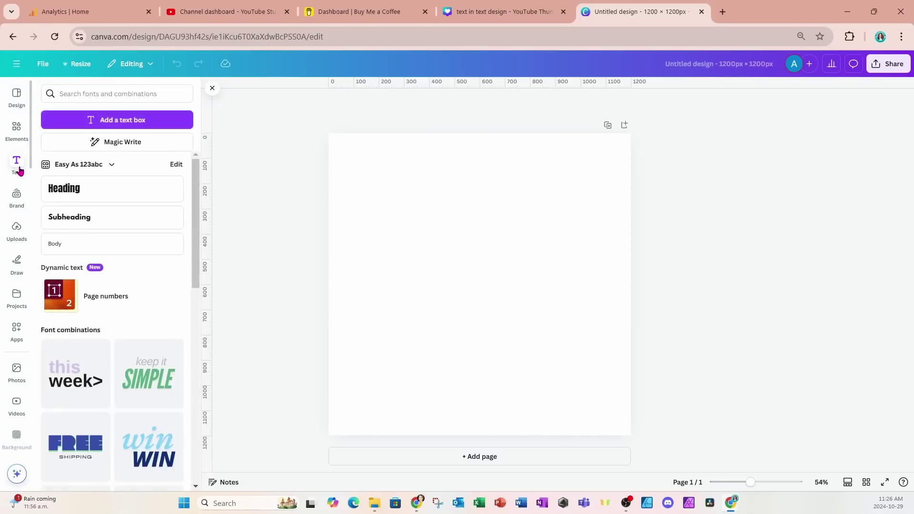
left_click(82, 247)
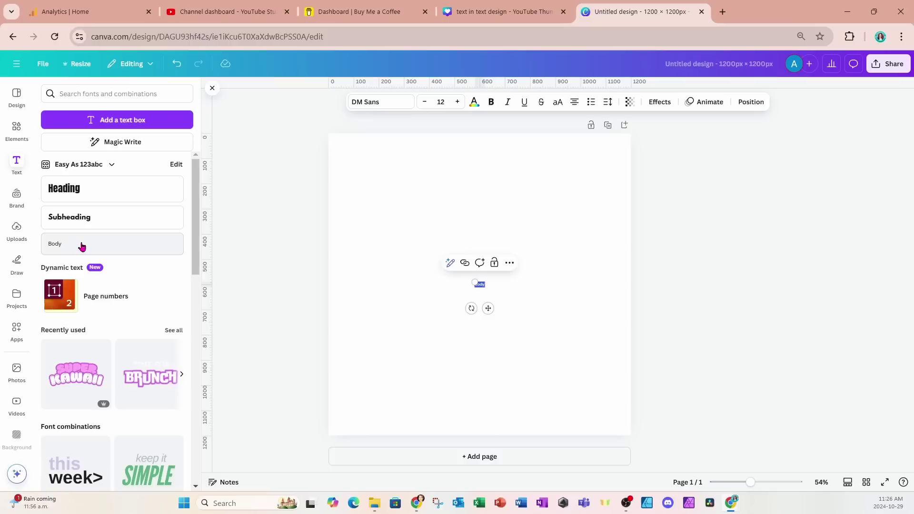
left_click_drag(476, 282, 396, 241)
left_click(467, 289)
left_click_drag(461, 275, 500, 229)
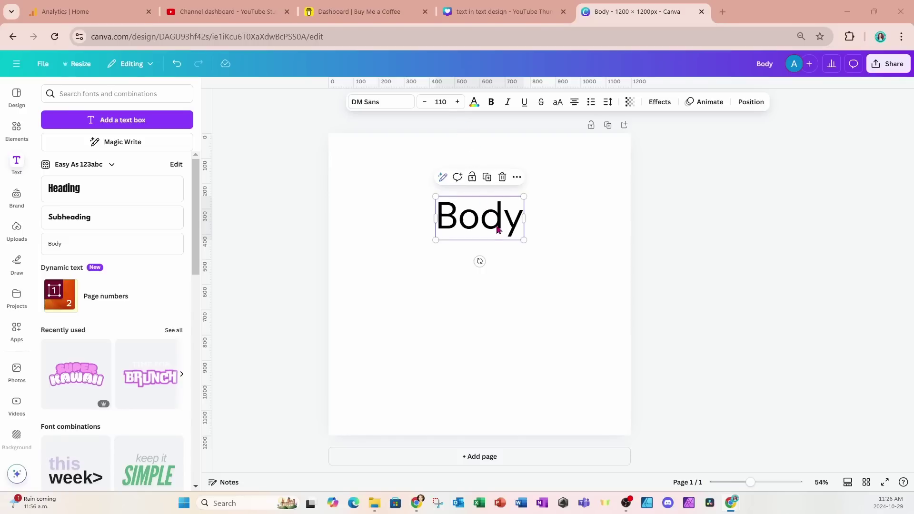
Step: Replace 'Body' with the paragraph 'This is random text…' ending 'to your designs.'
double_click(511, 227)
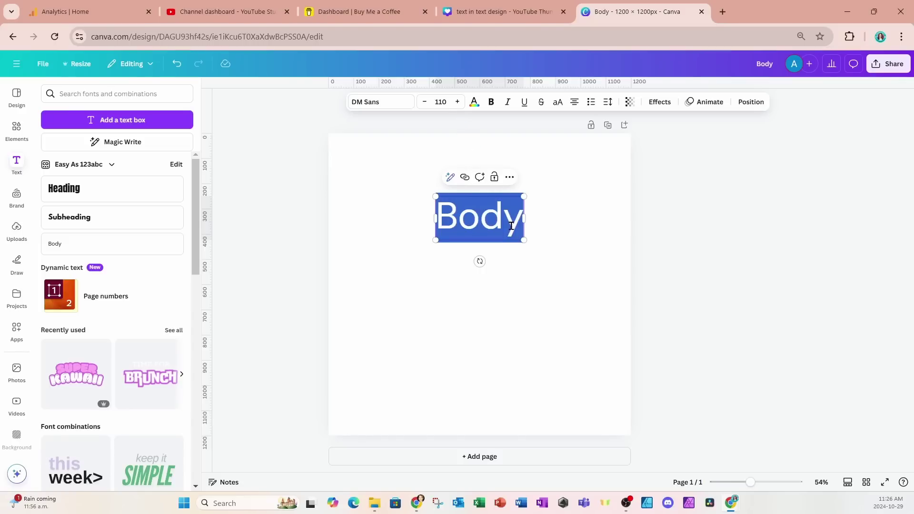
type("This")
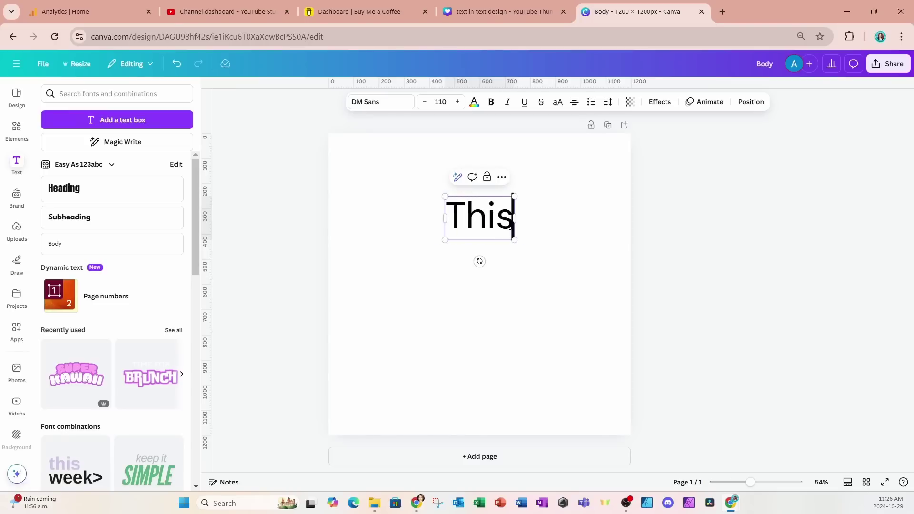
type(" is random text which will go inside ")
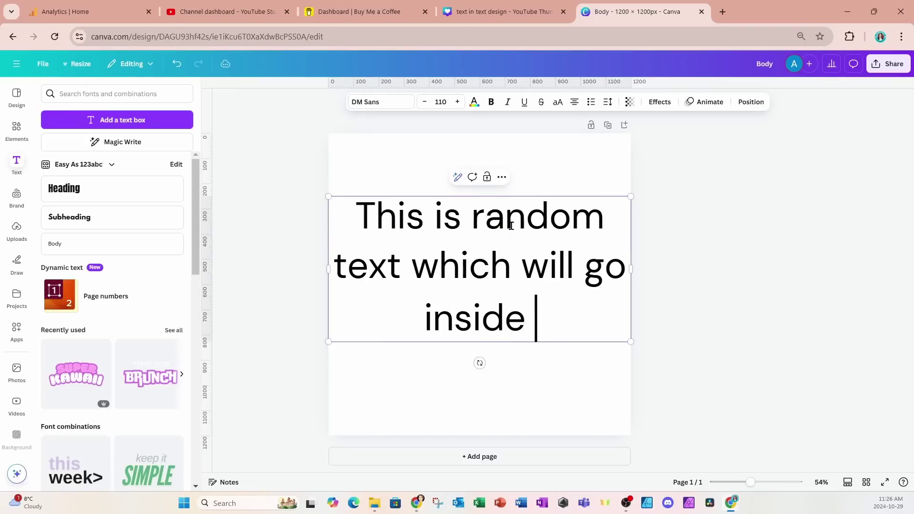
type("of text. This is a co")
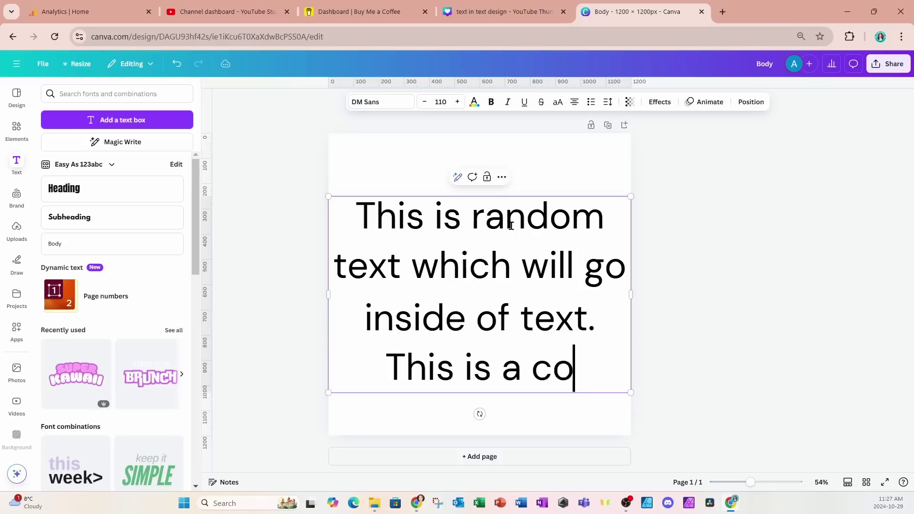
type("ol typography effect that can add")
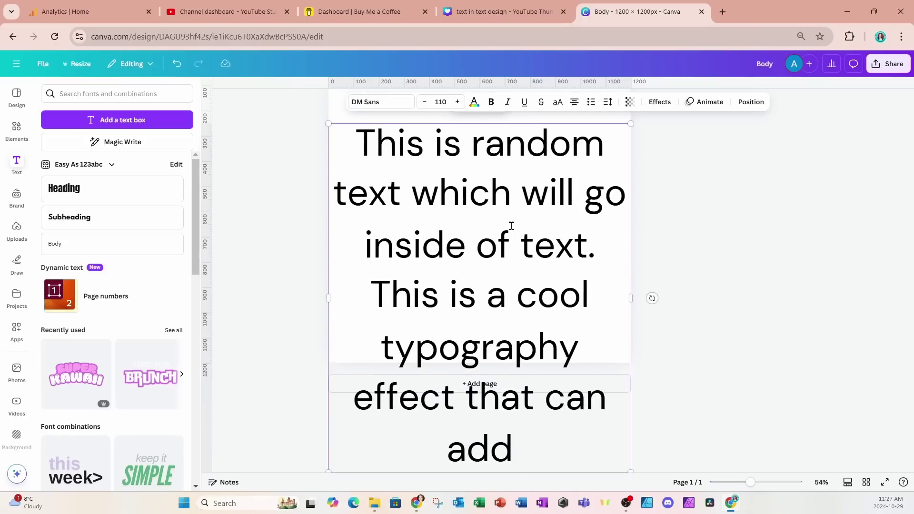
type(" a bit of sophistication")
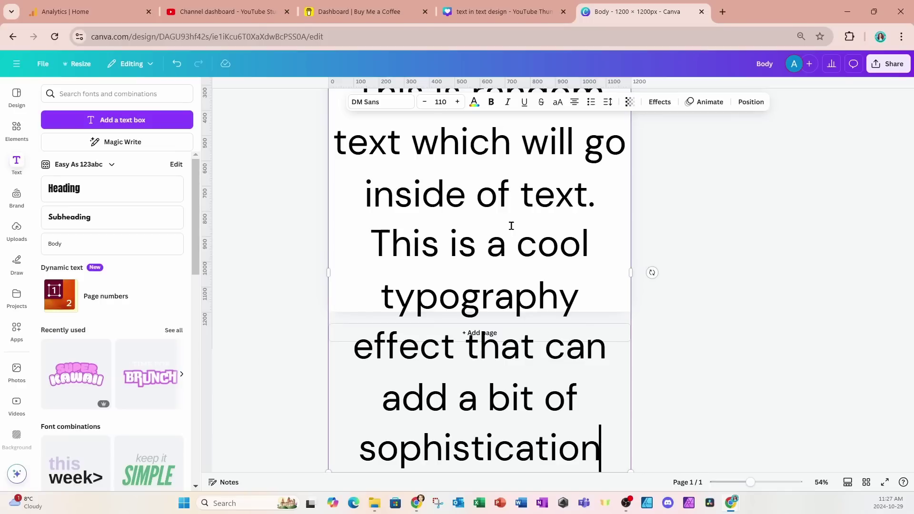
type("t")
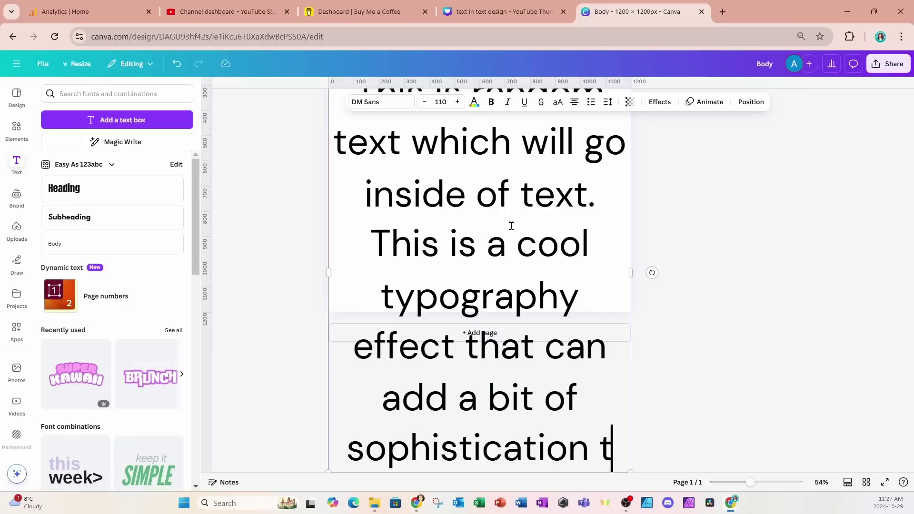
type("o your designs")
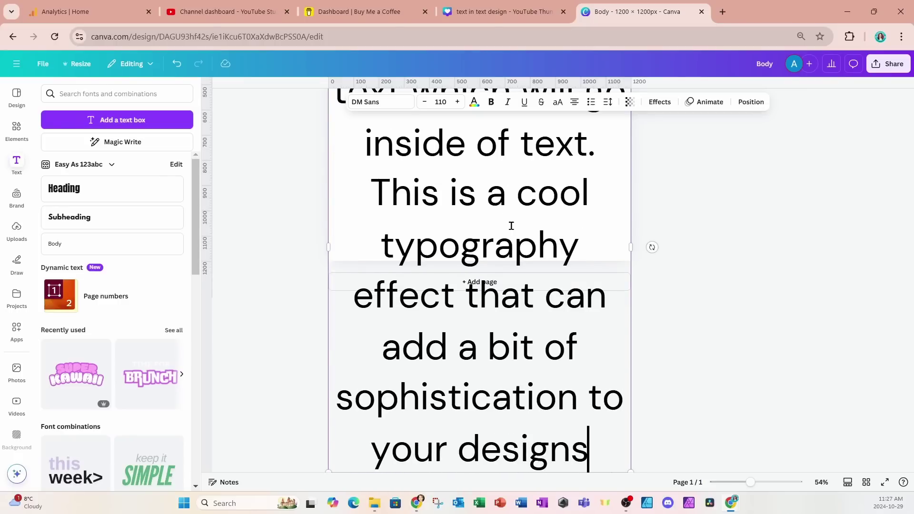
type(".")
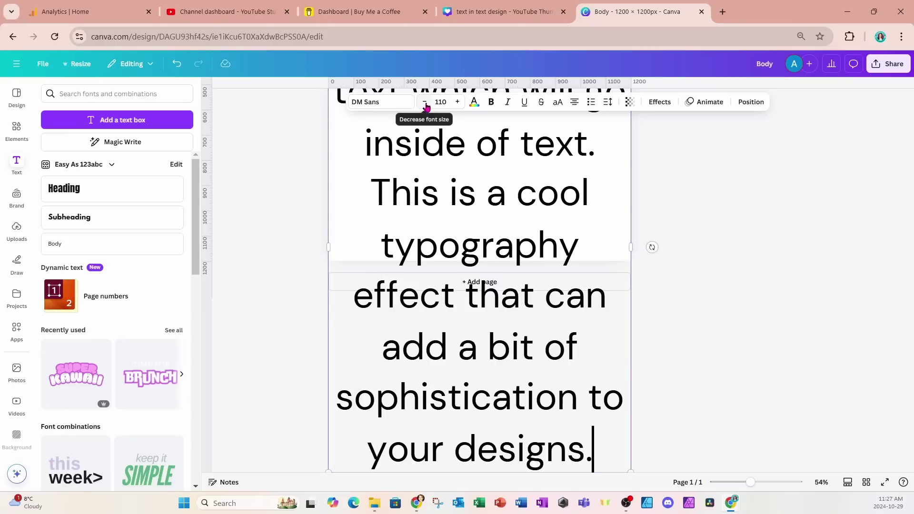
Step: Reduce the paragraph to font size 32 and left-align it
left_click(255, 252)
left_click(381, 256)
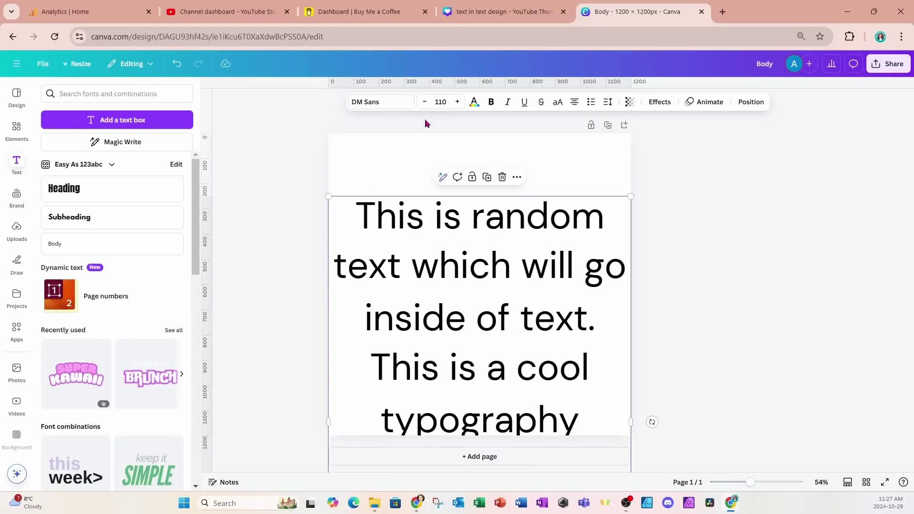
left_click(424, 102)
left_click(424, 102)
left_click(424, 102)
left_click(424, 102)
left_click(424, 101)
left_click(424, 102)
left_click(424, 102)
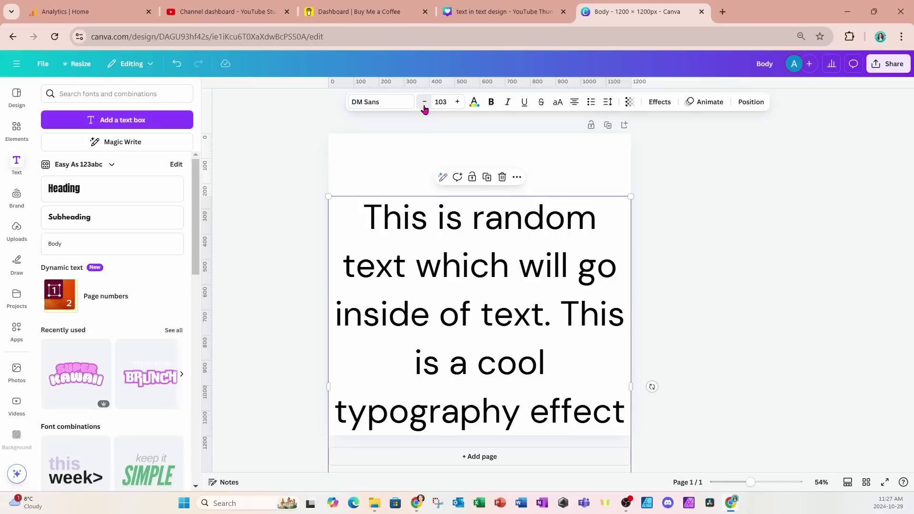
left_click(443, 100)
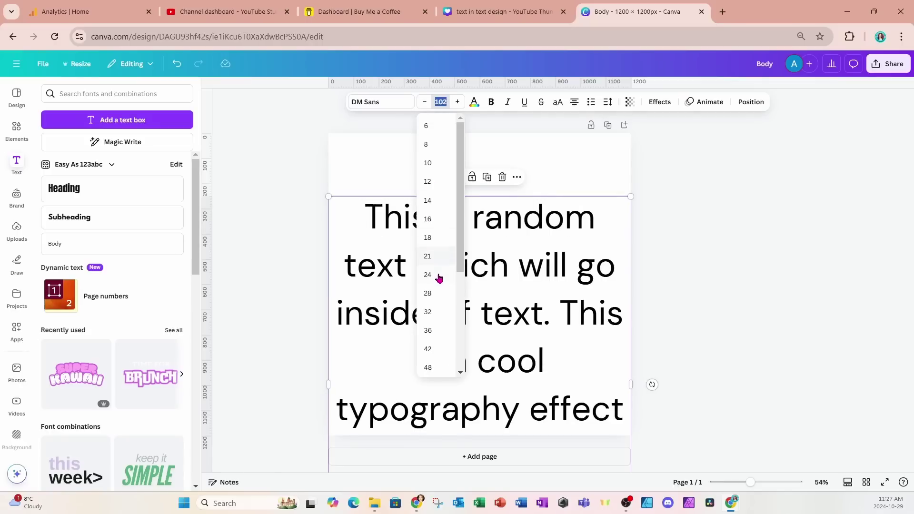
left_click(428, 311)
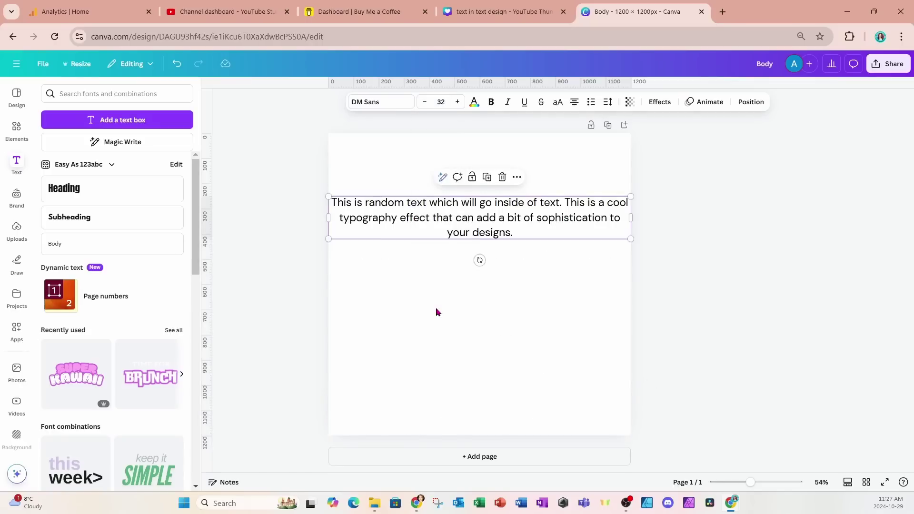
left_click(574, 103)
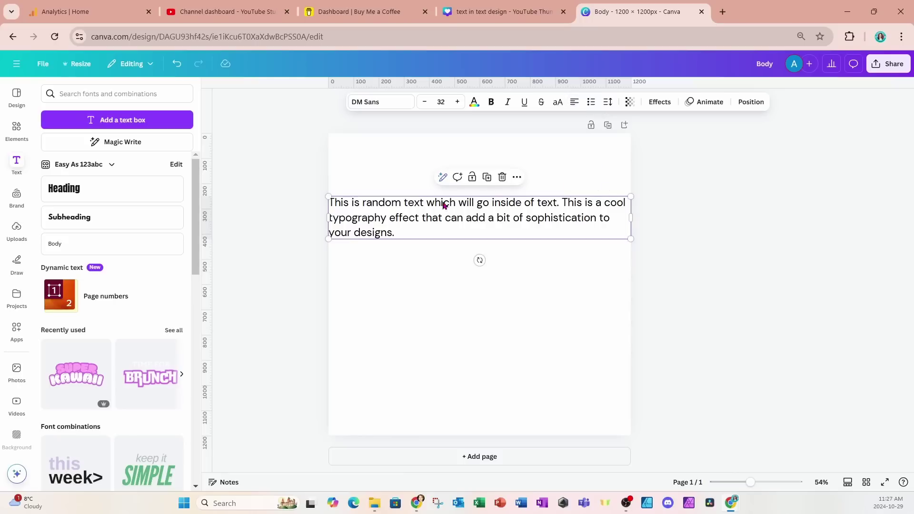
Step: Copy the paragraph, paste several repeats, and move the text box toward the page top
left_click_drag(415, 230, 328, 203)
key("ctrl+c")
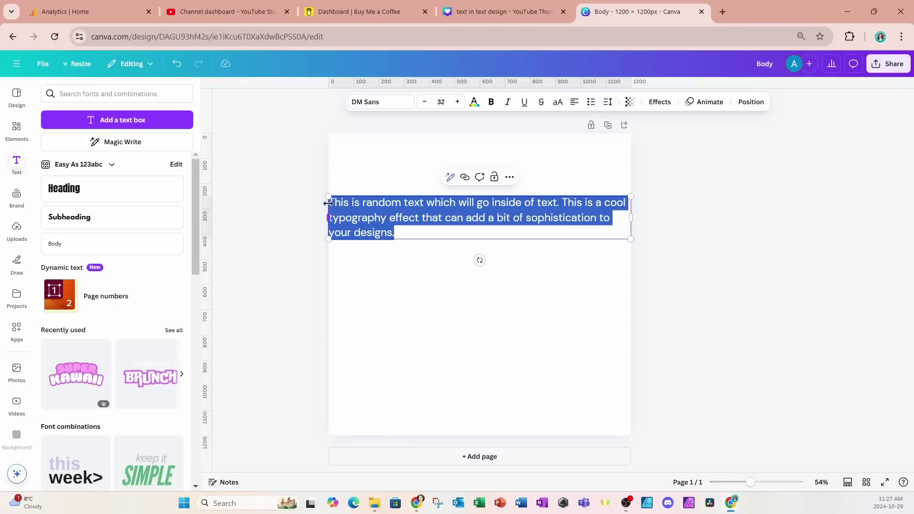
left_click(415, 236)
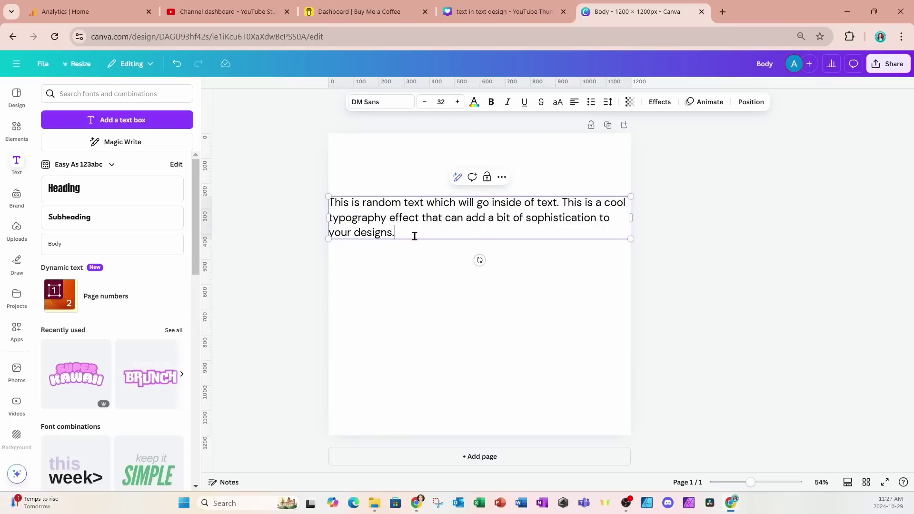
key("ctrl+v")
key("ctrl+v")
key("ctrl+v")
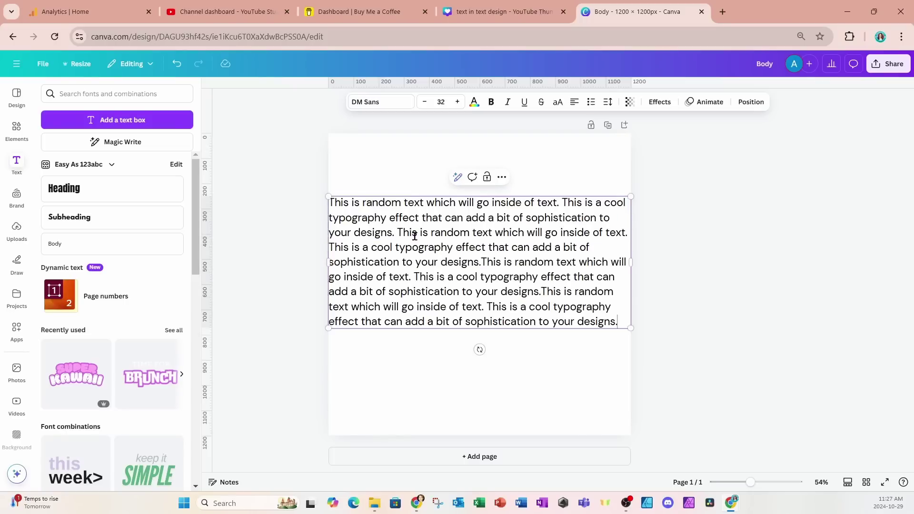
key("ctrl+v")
key("ctrl+v")
key("ctrl+v")
key("ctrl+v")
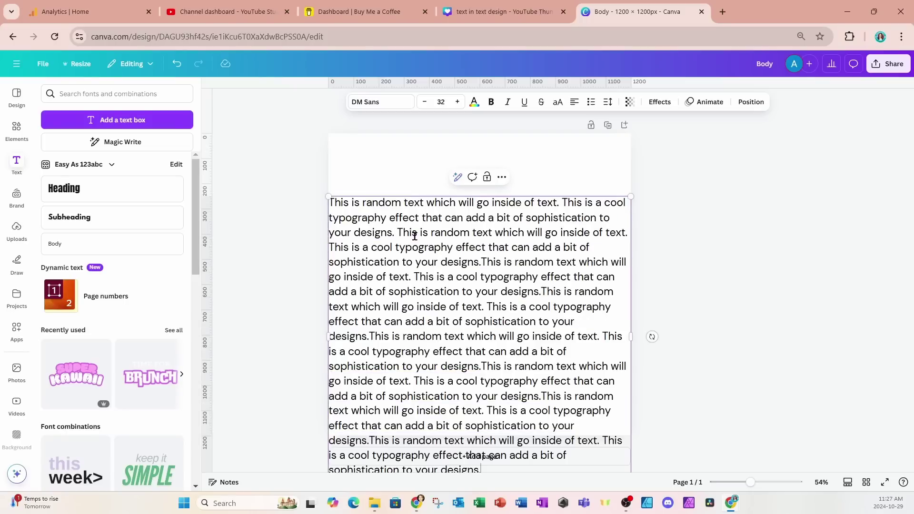
left_click(281, 257)
left_click(388, 347)
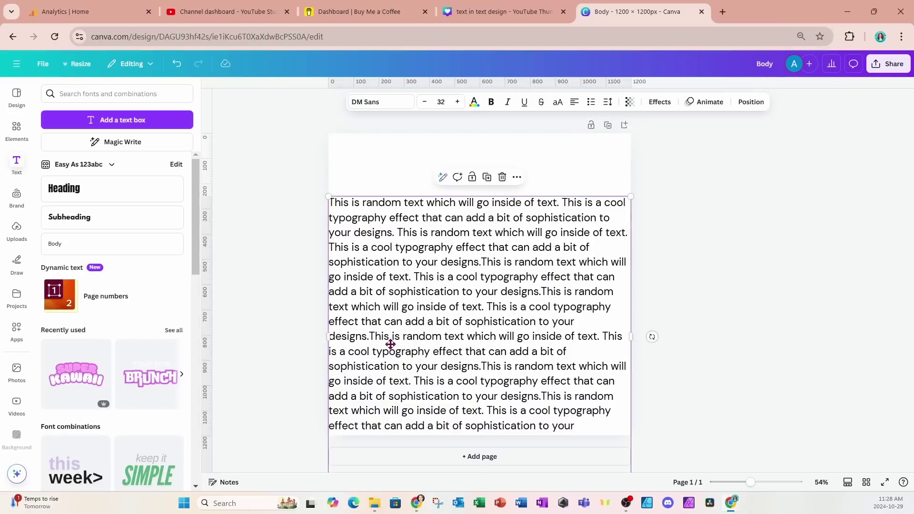
left_click_drag(387, 347, 387, 290)
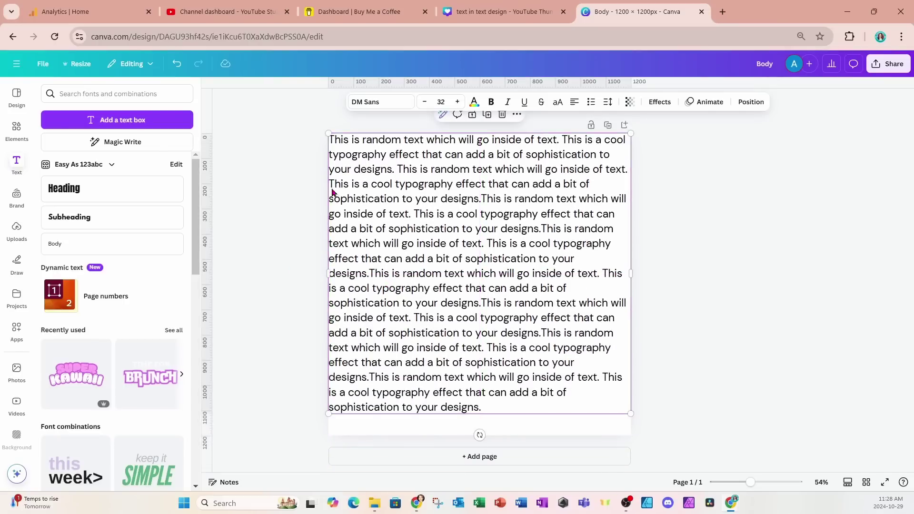
left_click_drag(328, 132, 334, 138)
left_click_drag(630, 412, 622, 406)
Step: Paste two more copies, scale the text to about size 28.7, and widen it edge to edge
left_click(505, 368)
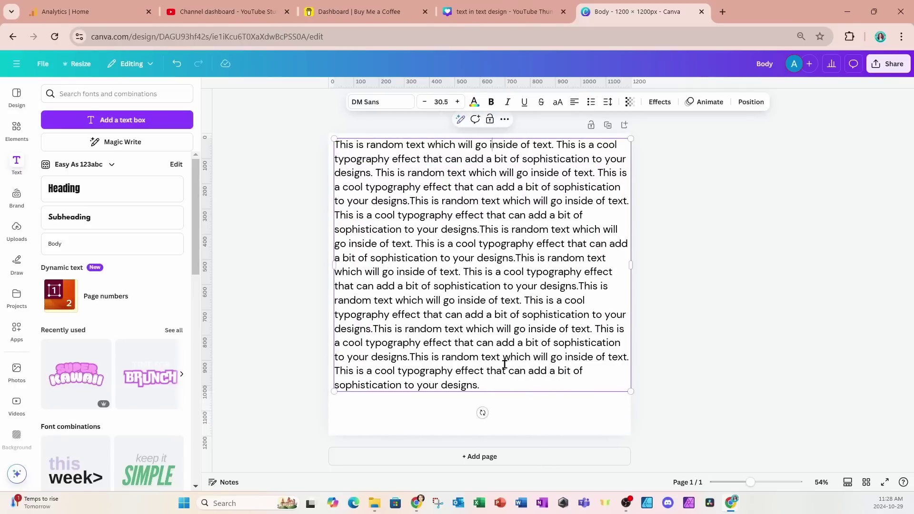
left_click(243, 355)
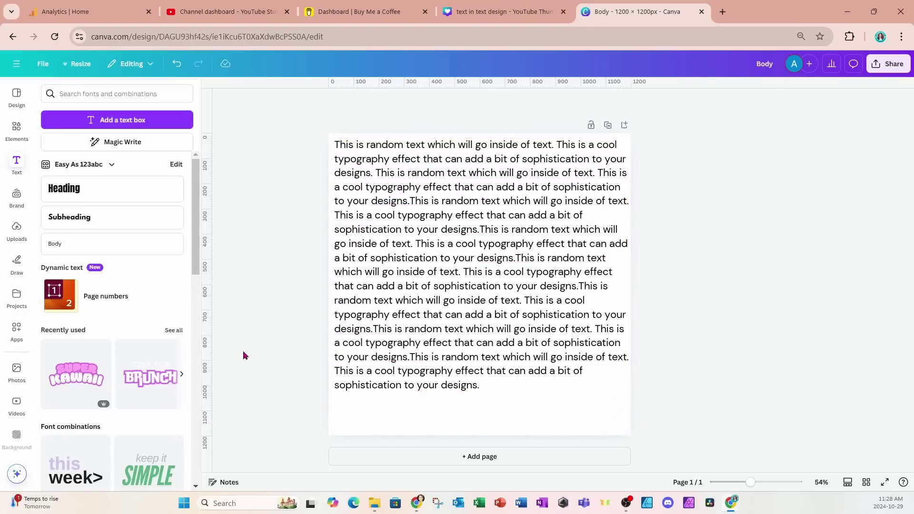
left_click(519, 384)
left_click(502, 385)
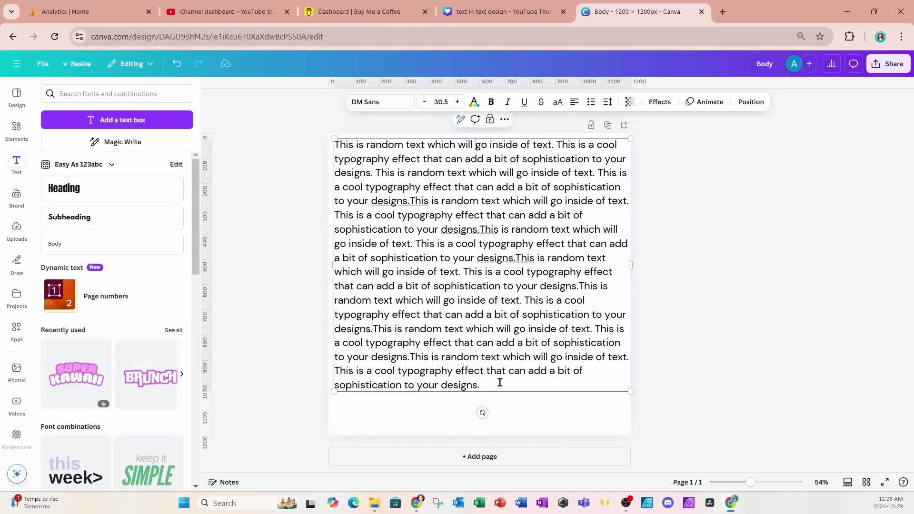
key("ctrl+v")
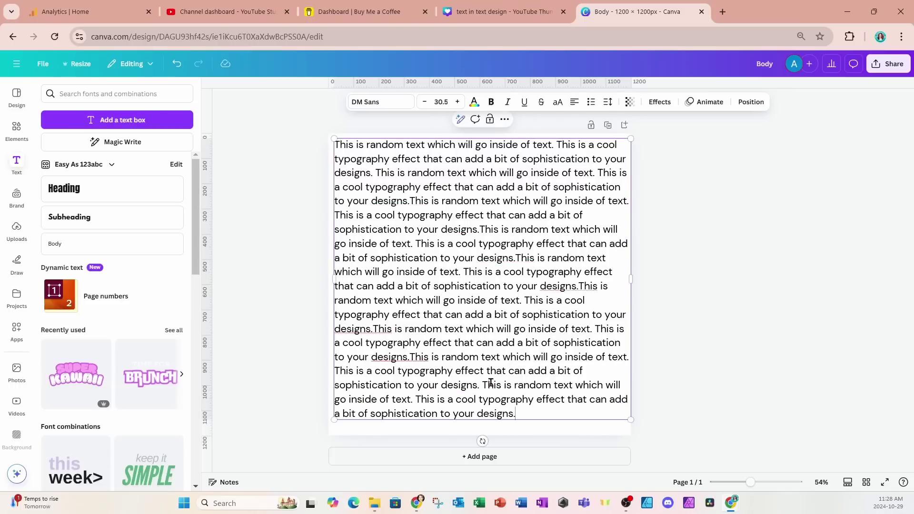
key("ctrl+v")
left_click_drag(630, 448, 613, 430)
left_click_drag(614, 286, 626, 284)
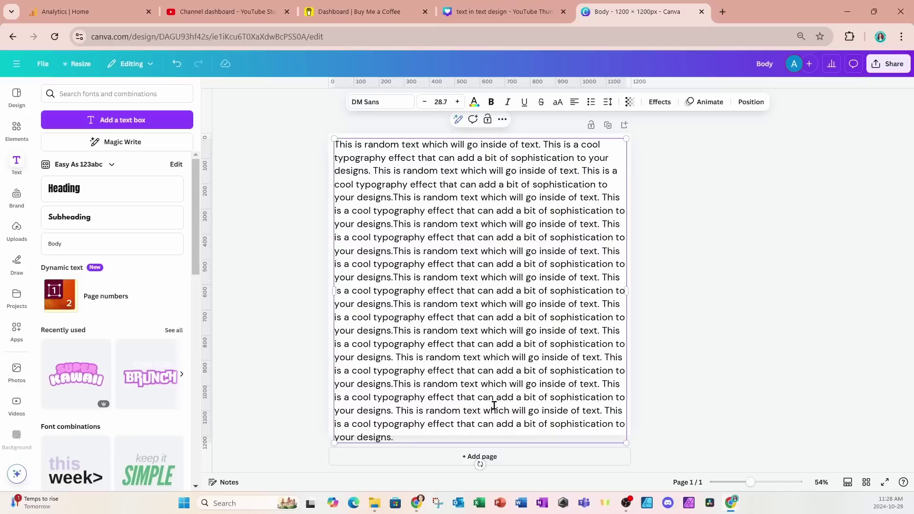
left_click(678, 329)
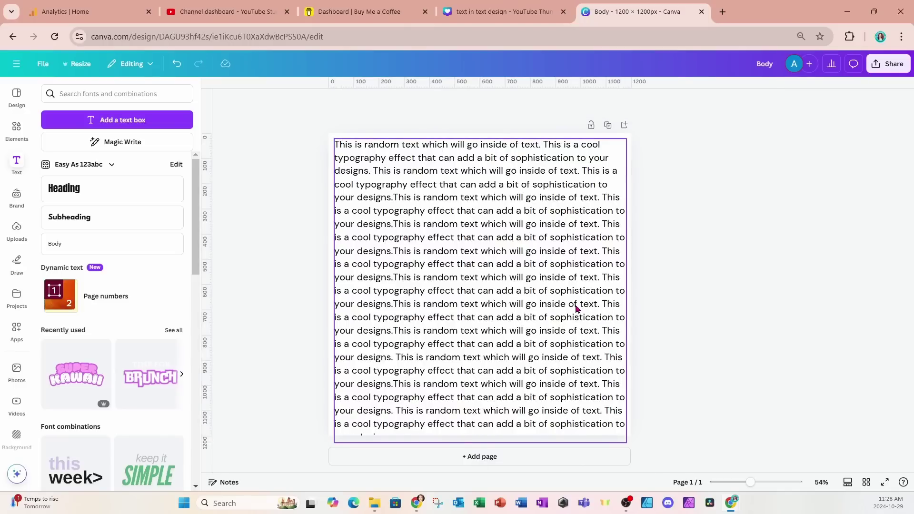
Step: Add a square, move it to the top-left, stretch it over the page, and colour it light grey
left_click(17, 130)
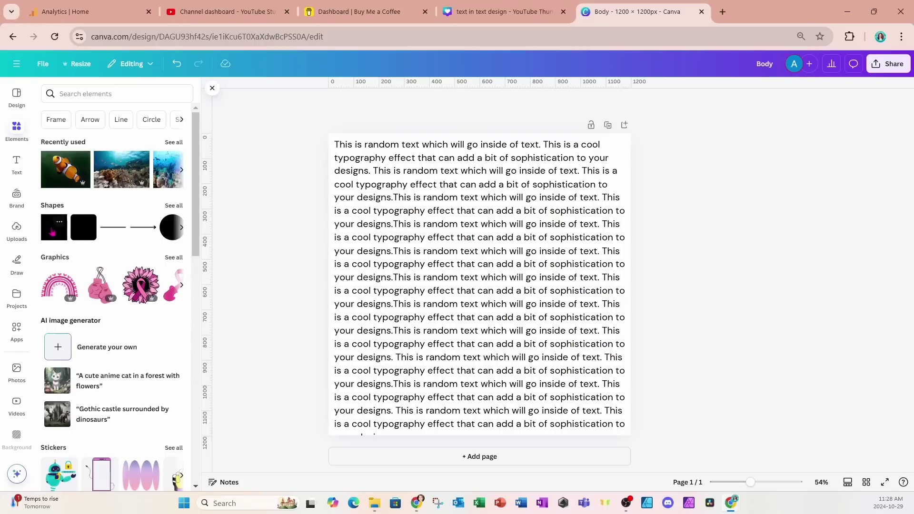
left_click(52, 232)
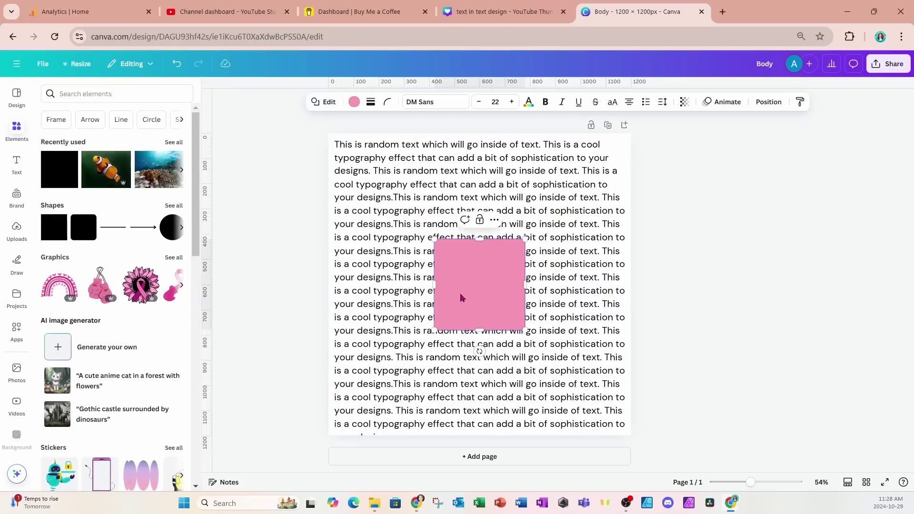
left_click(718, 259)
left_click_drag(472, 306, 363, 196)
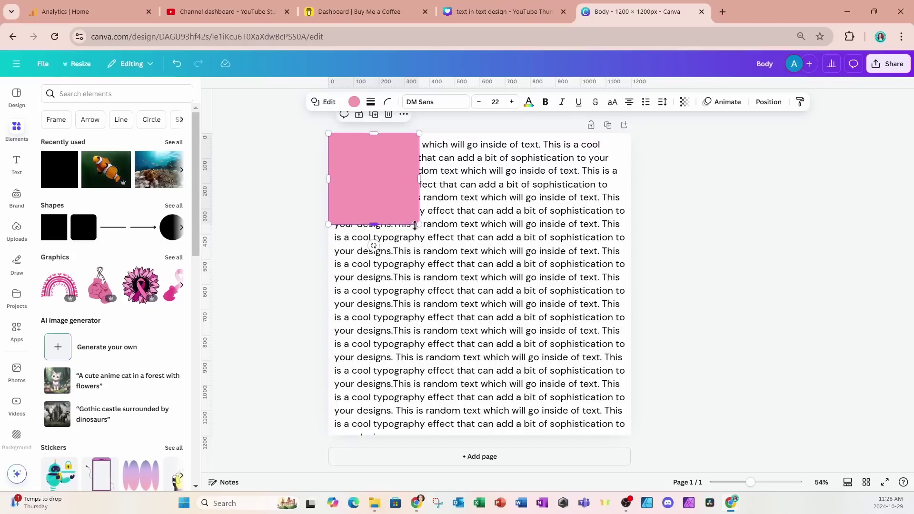
left_click_drag(414, 226, 627, 435)
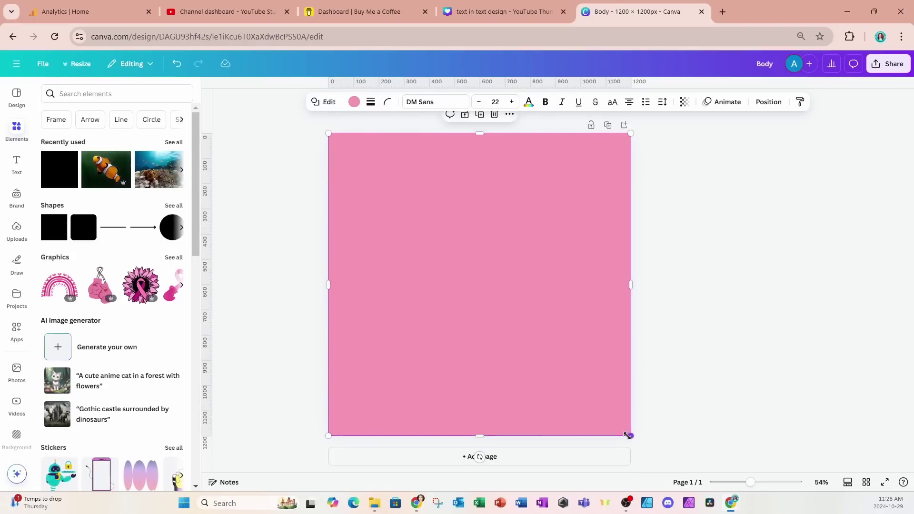
left_click(354, 102)
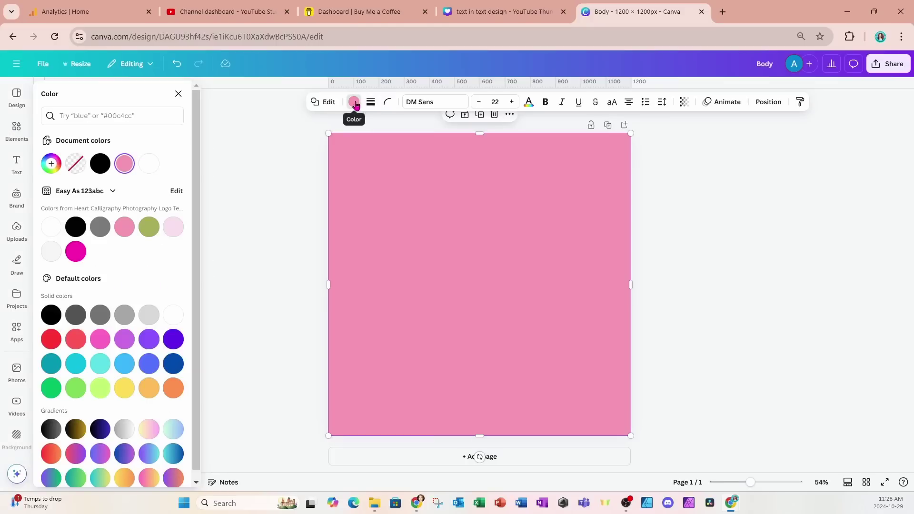
left_click(150, 322)
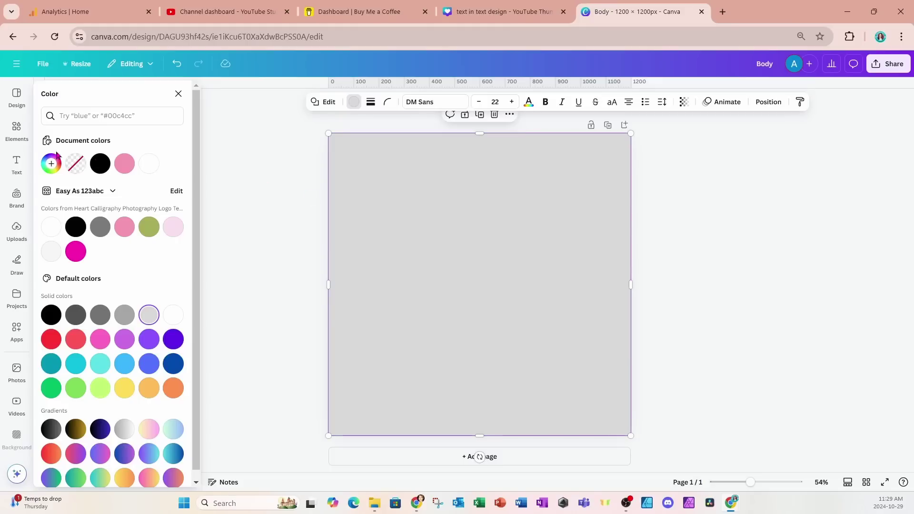
left_click(17, 130)
Step: Add the first 'grunge' graphic, size it 1200 × 1200 px at 0, 0, and recolour it white
left_click(103, 93)
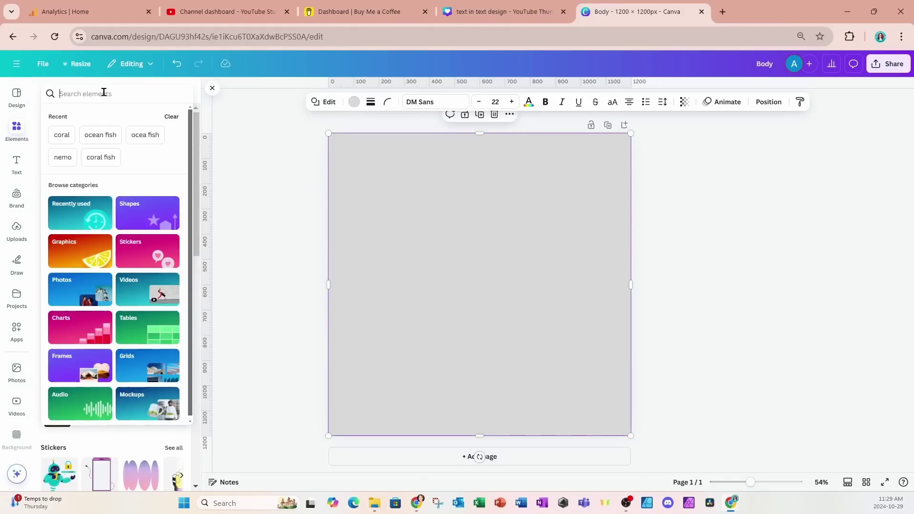
type("grung")
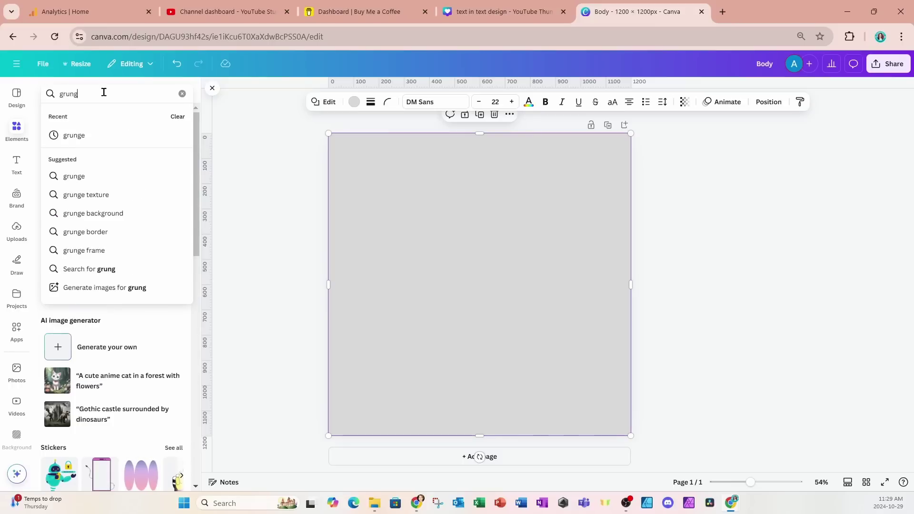
type("e")
key("Return")
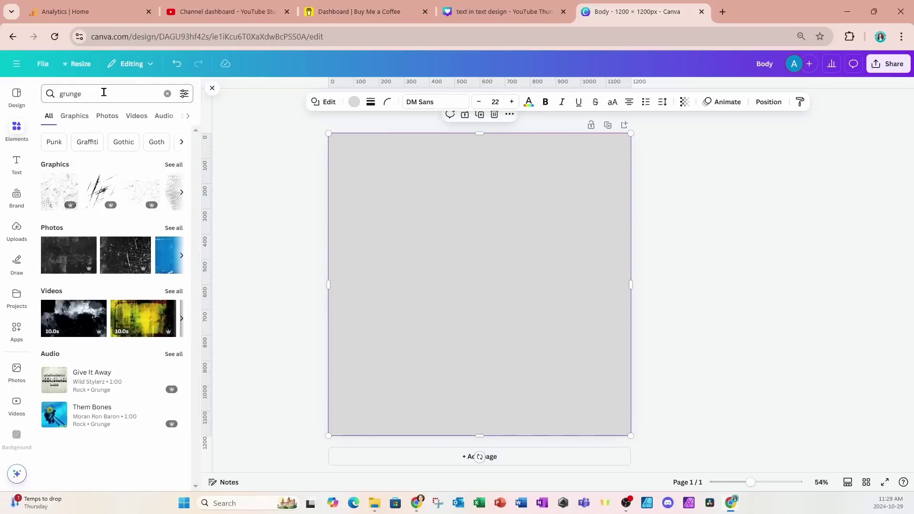
left_click(54, 195)
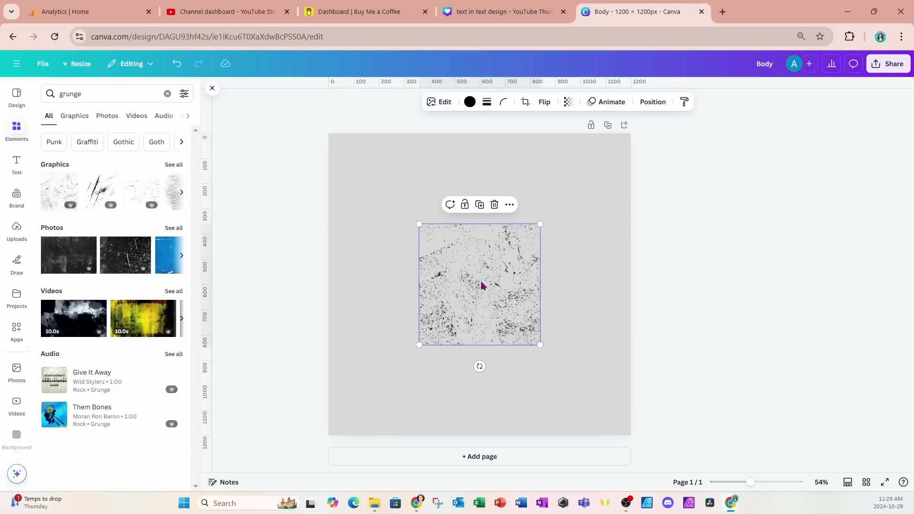
left_click_drag(482, 285, 391, 194)
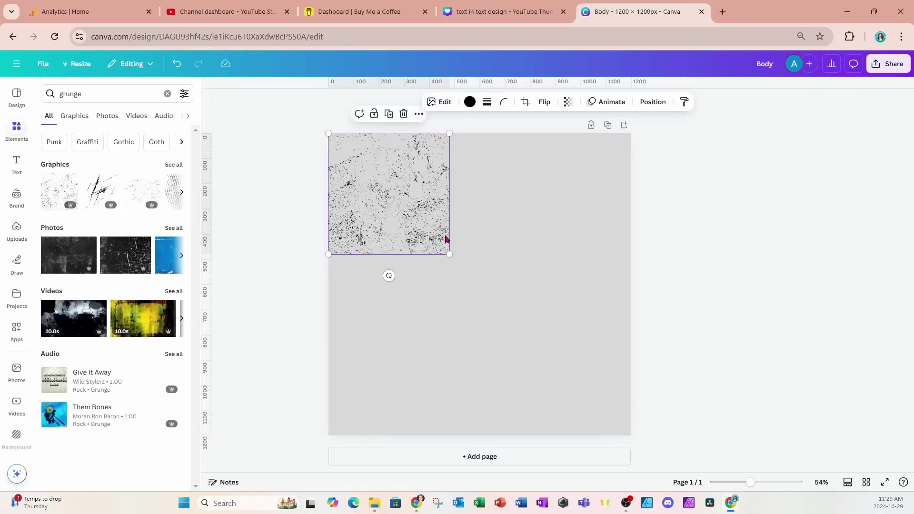
left_click_drag(454, 255, 662, 402)
left_click(469, 101)
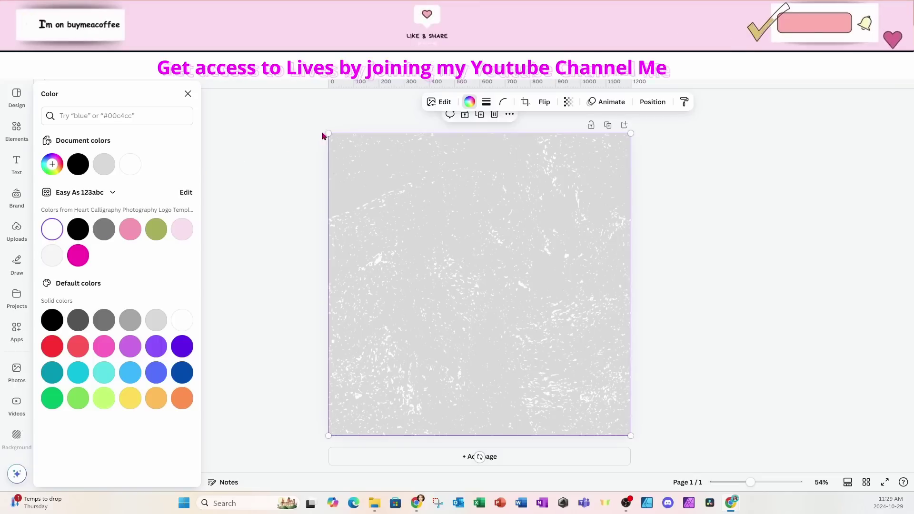
left_click(657, 105)
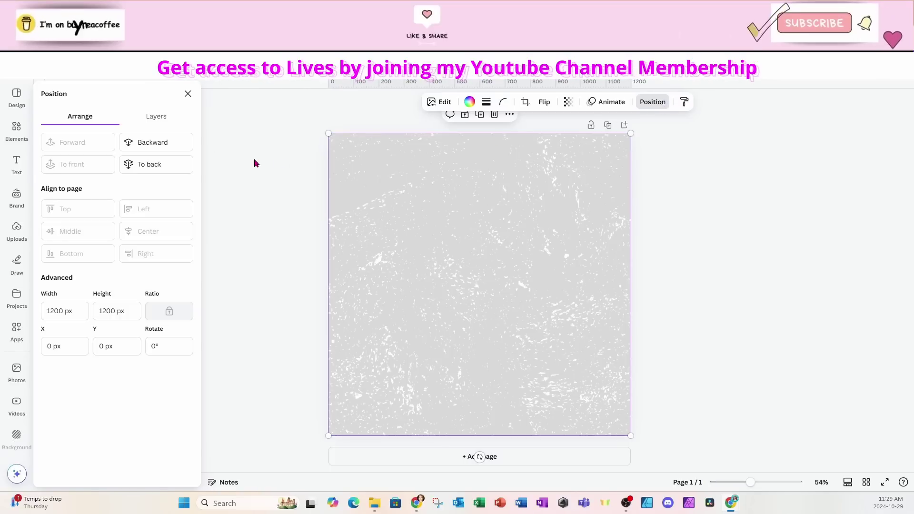
Step: Bring the text layer to the top, download Body.png as PNG, and open Canva Home in a new tab
left_click(157, 117)
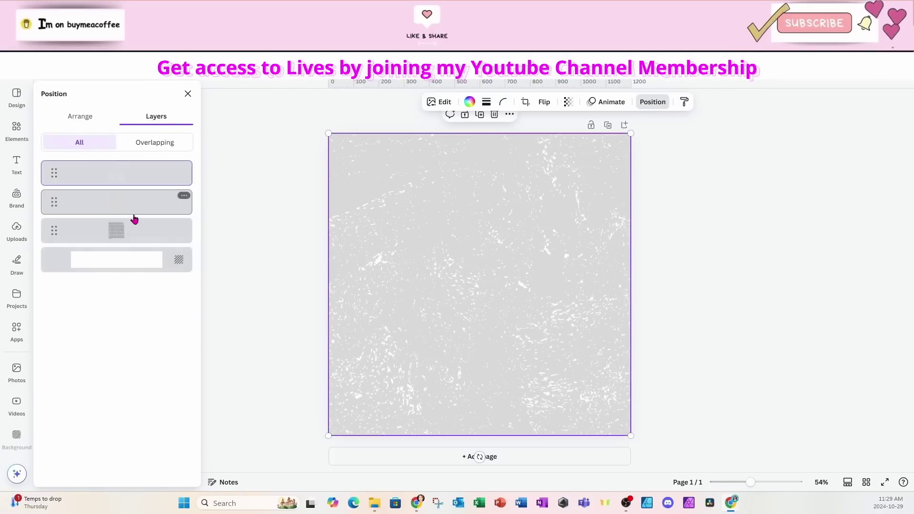
left_click_drag(130, 235, 118, 169)
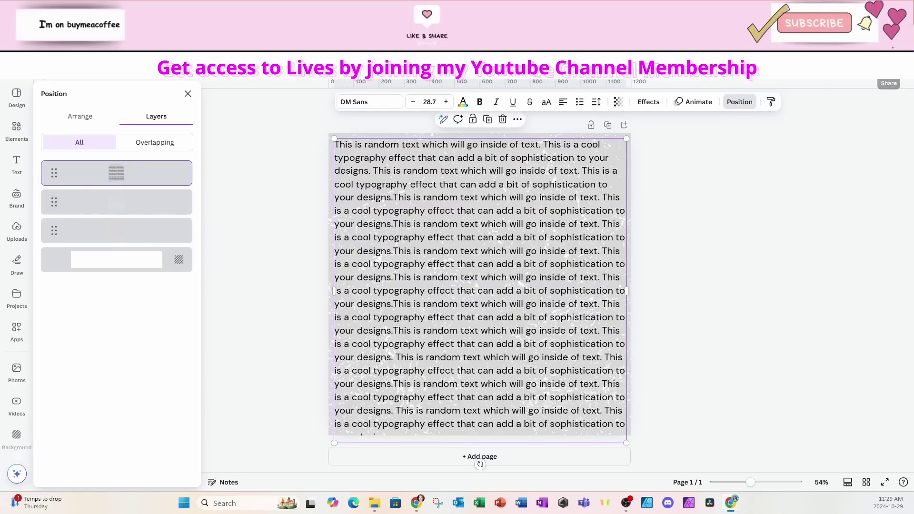
left_click(888, 84)
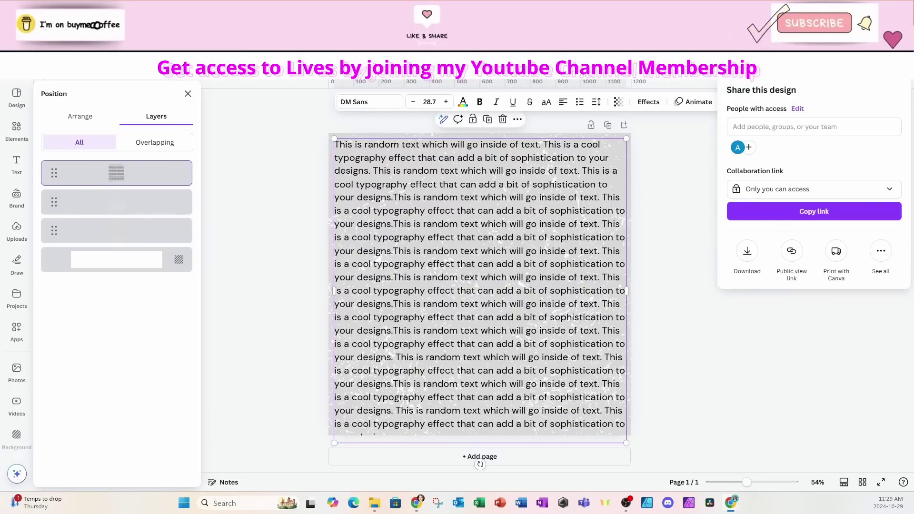
left_click(746, 251)
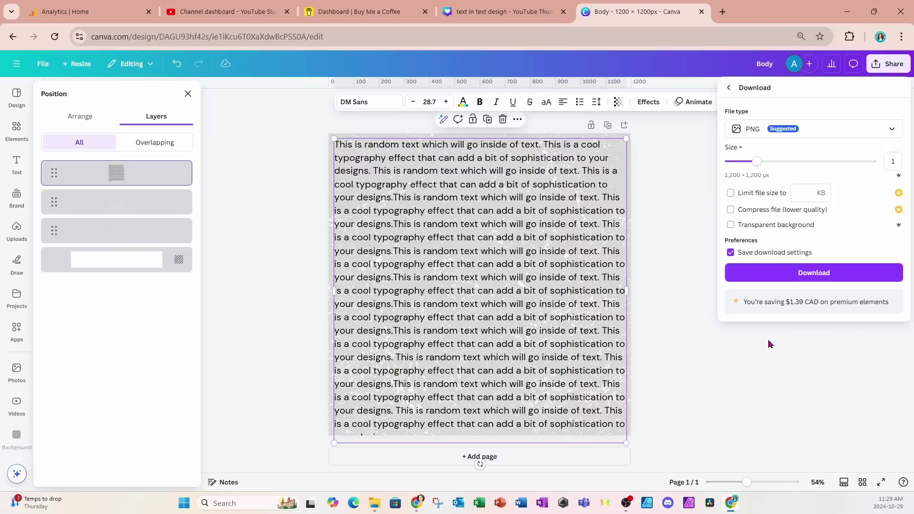
left_click(758, 274)
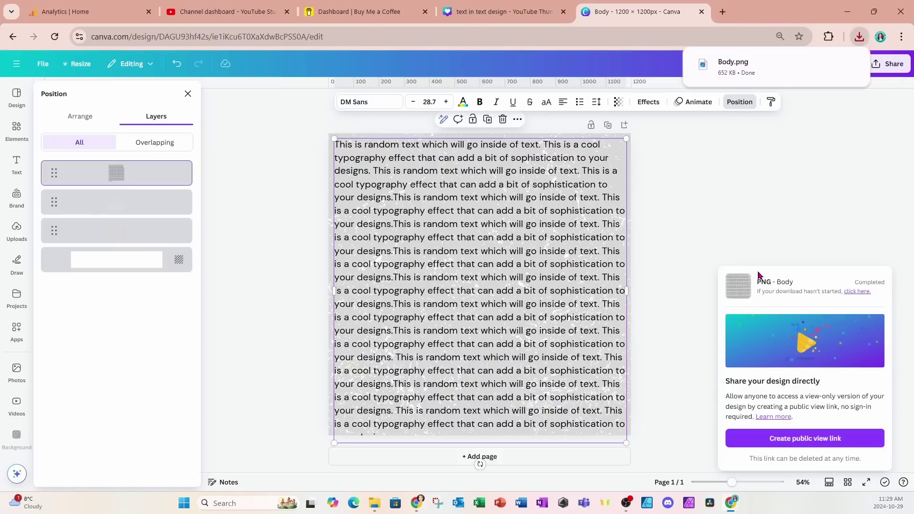
left_click(722, 12)
left_click(458, 285)
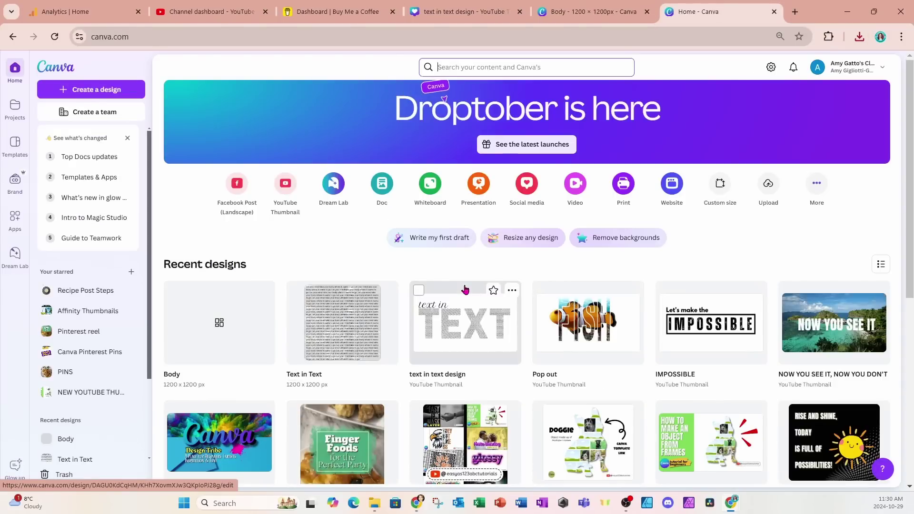
Step: Create a new YouTube Thumbnail design and search Elements for 't'
left_click(285, 190)
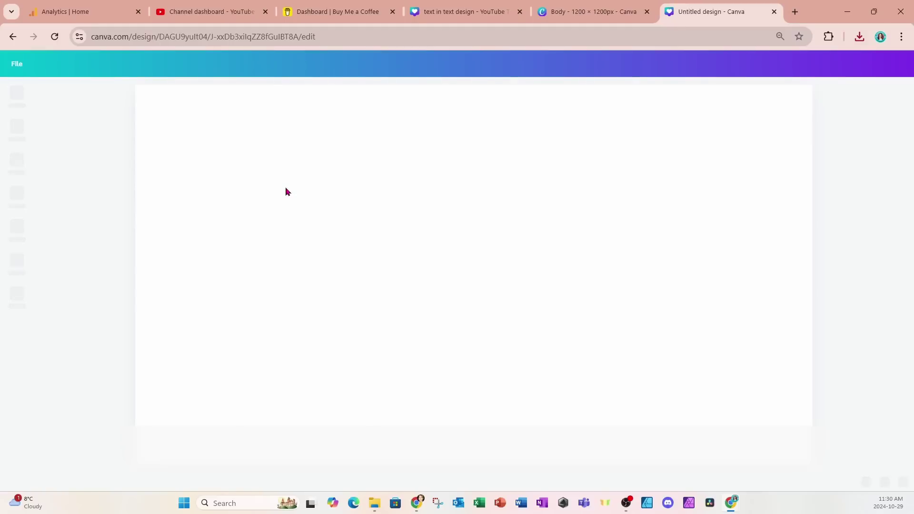
left_click(360, 219)
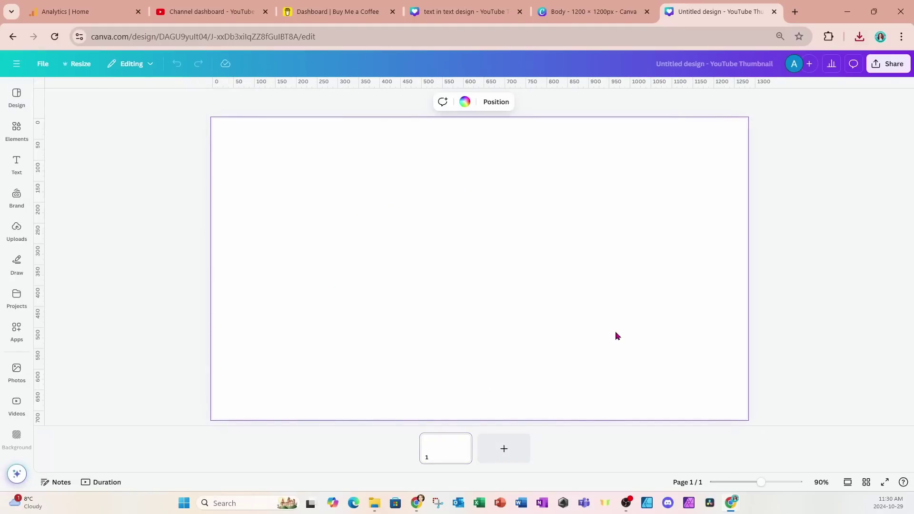
left_click(16, 131)
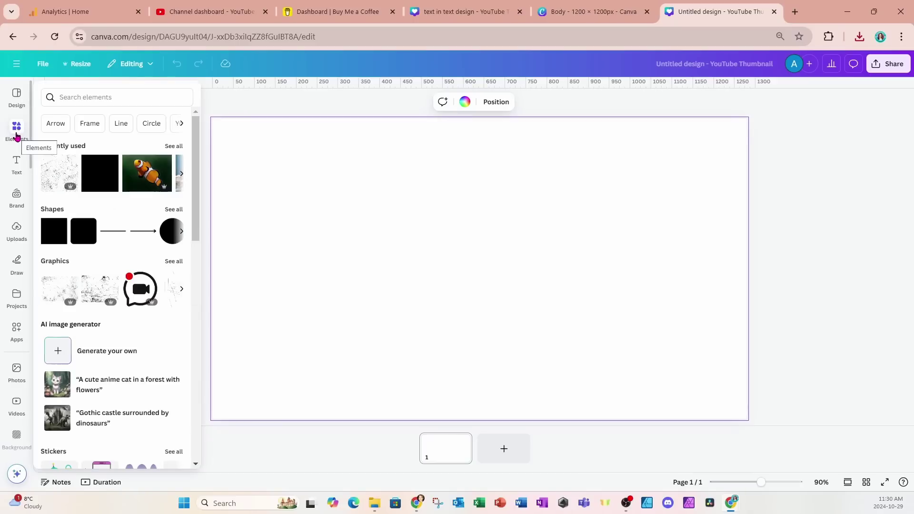
left_click(69, 97)
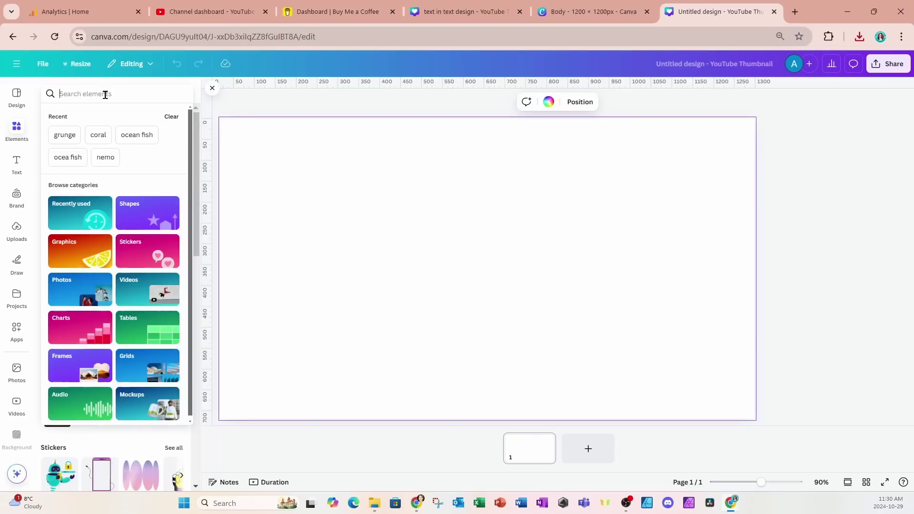
type("t")
key("Return")
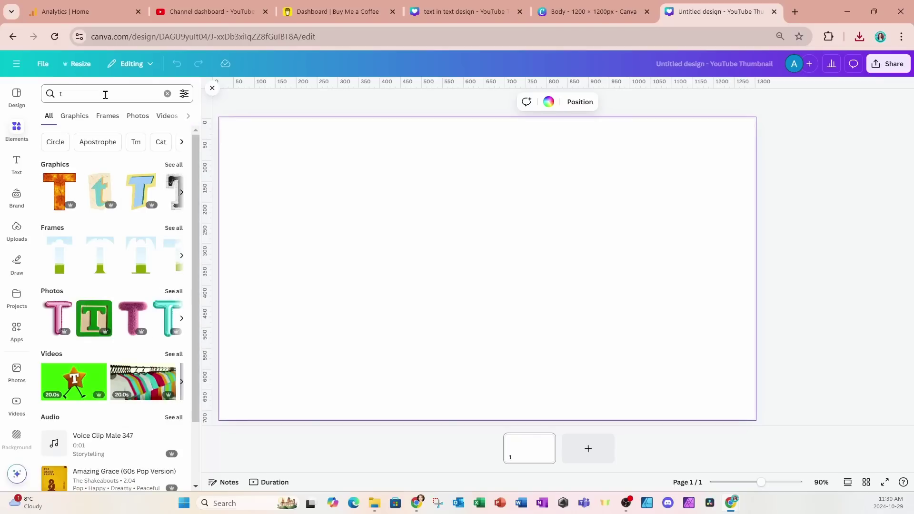
Step: Add a T letter frame, shift it left, then add an E frame beside it
left_click(67, 245)
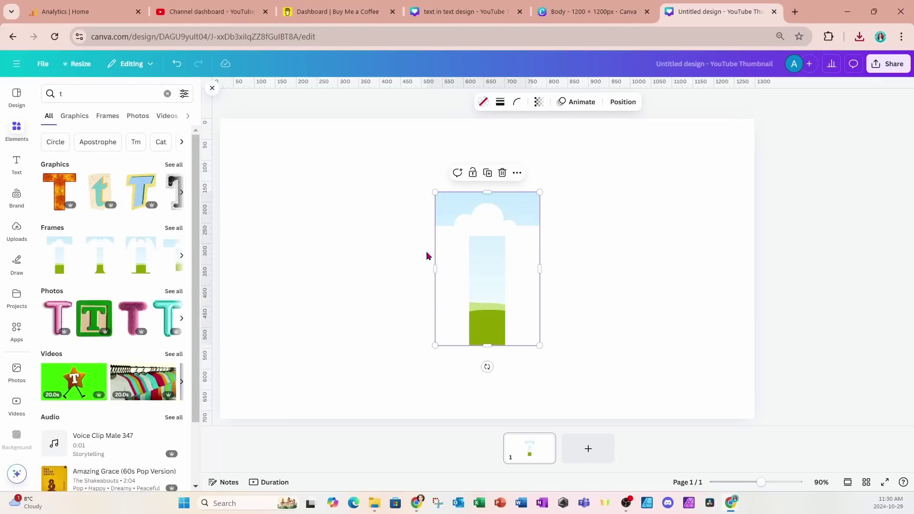
left_click_drag(487, 280, 378, 280)
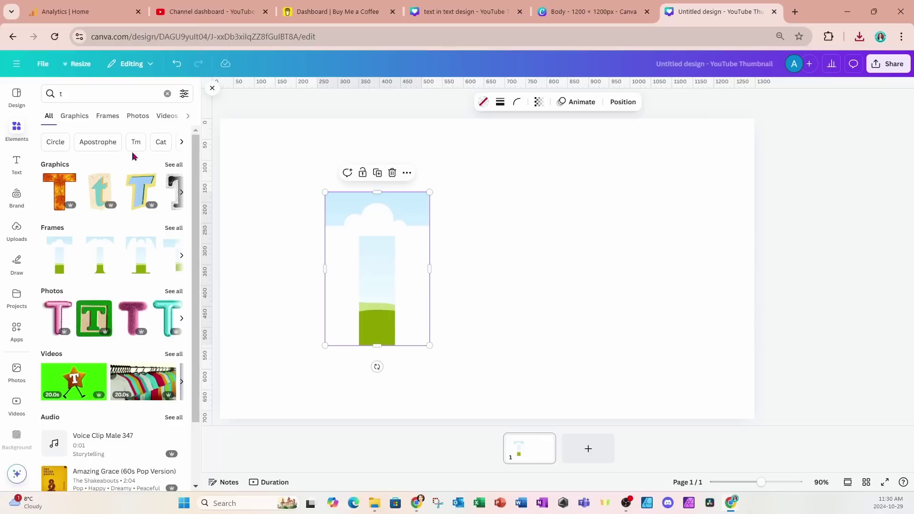
left_click(81, 94)
type("e")
key("Return")
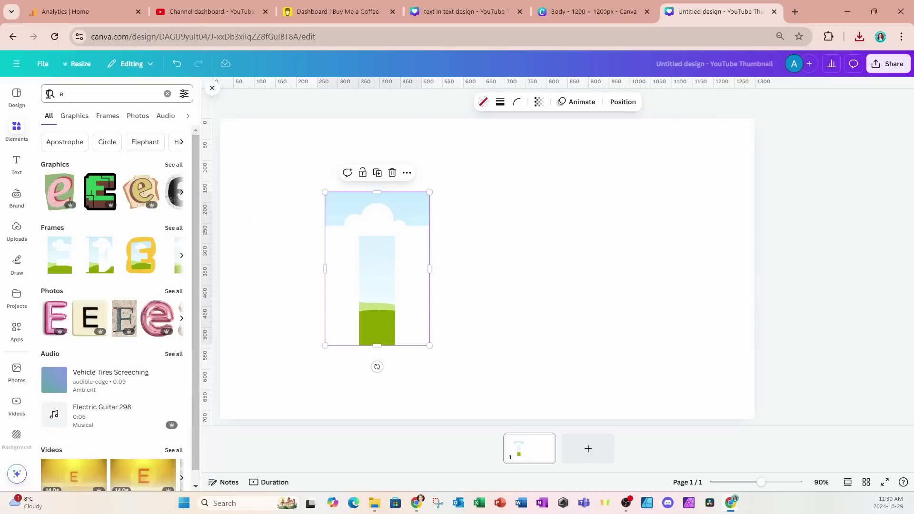
left_click(61, 257)
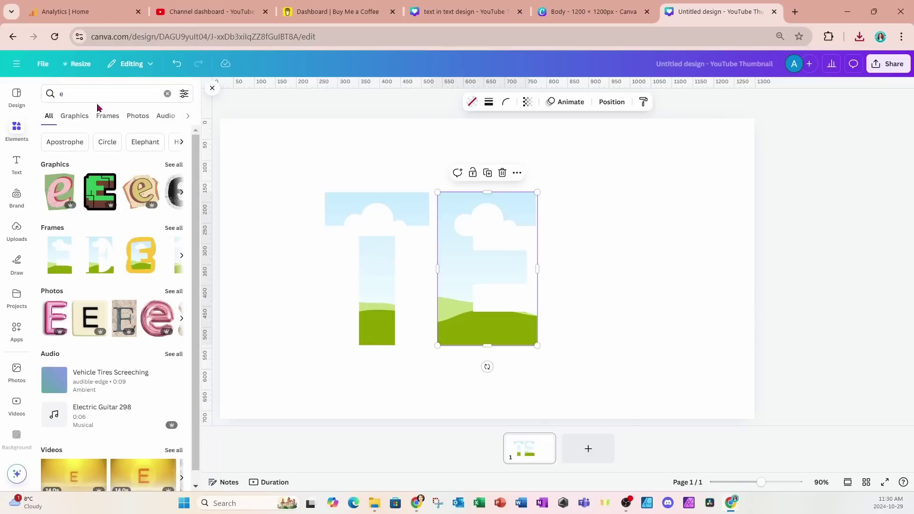
Step: Swap the E copy for an X frame, place it right of the E, and shift the letters left
left_click(61, 94)
type("x")
key("Return")
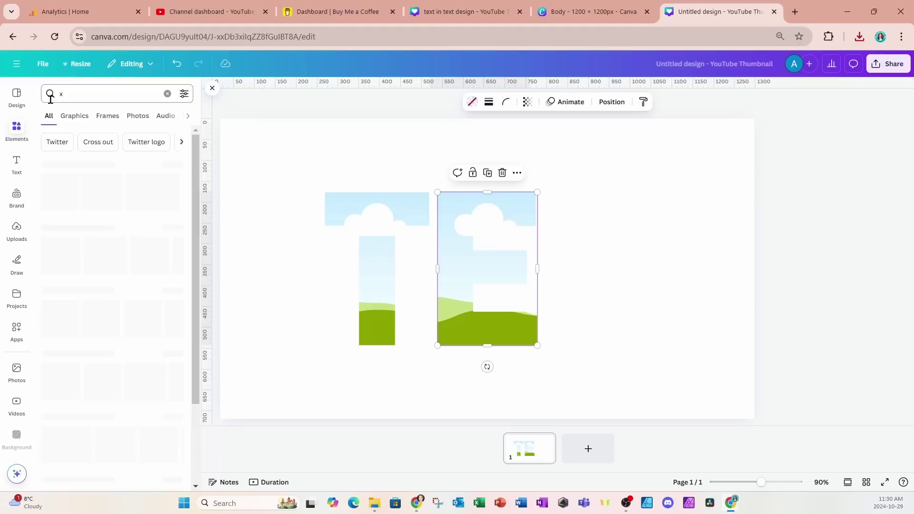
left_click(59, 256)
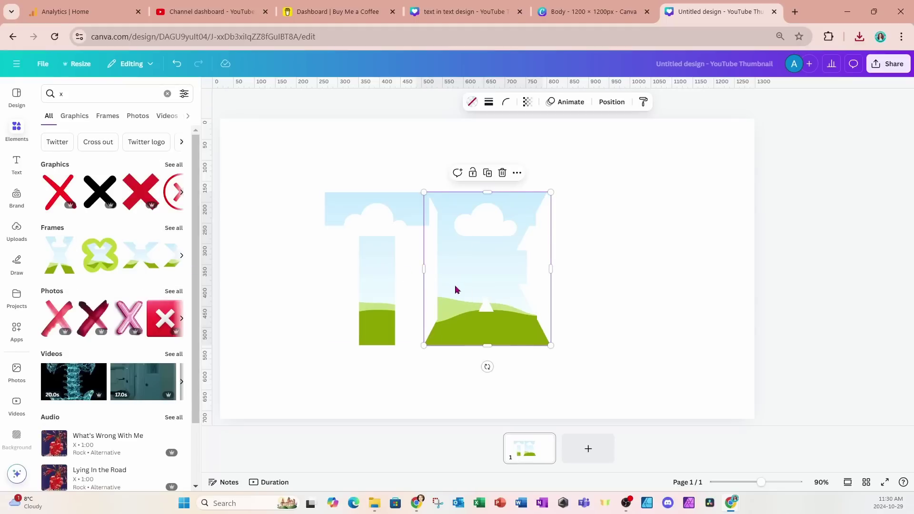
left_click_drag(477, 292, 588, 292)
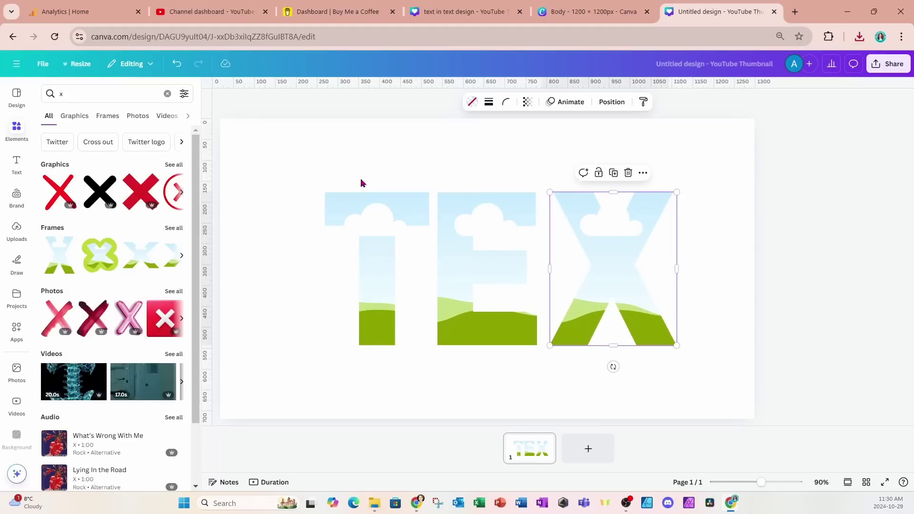
left_click_drag(361, 183, 521, 330)
Step: Duplicate the T frame and move the copy to the end to spell TEXT
left_click(296, 230)
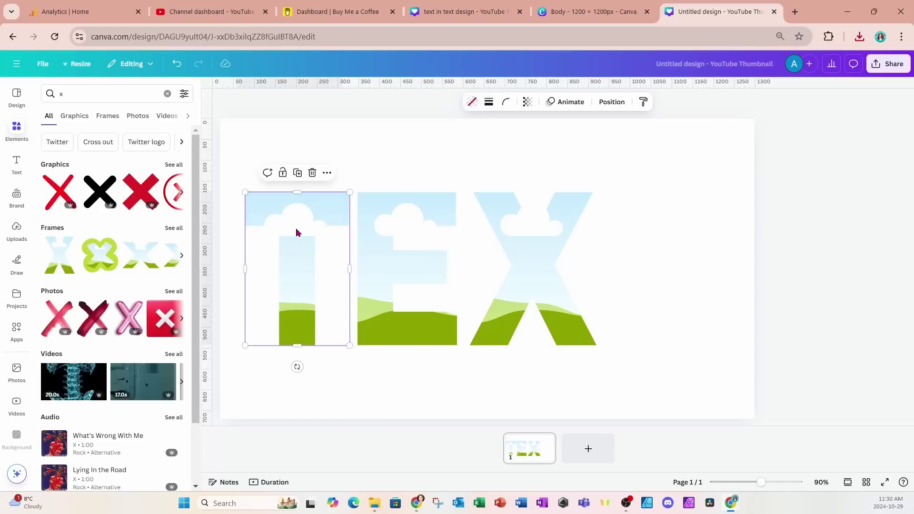
left_click(294, 171)
left_click_drag(302, 200, 664, 275)
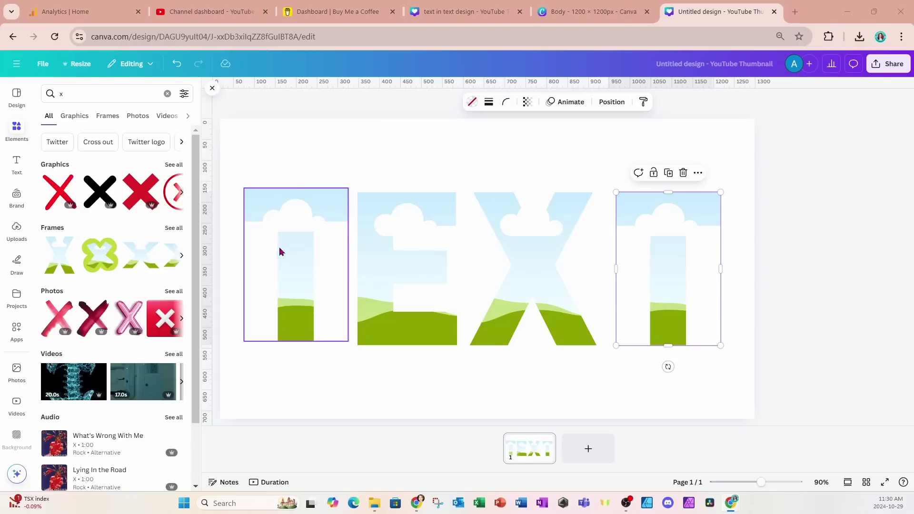
left_click_drag(284, 161, 714, 327)
Step: Tidy the four TEXT frames into even spacing, make them taller, and centre the group
left_click(518, 170)
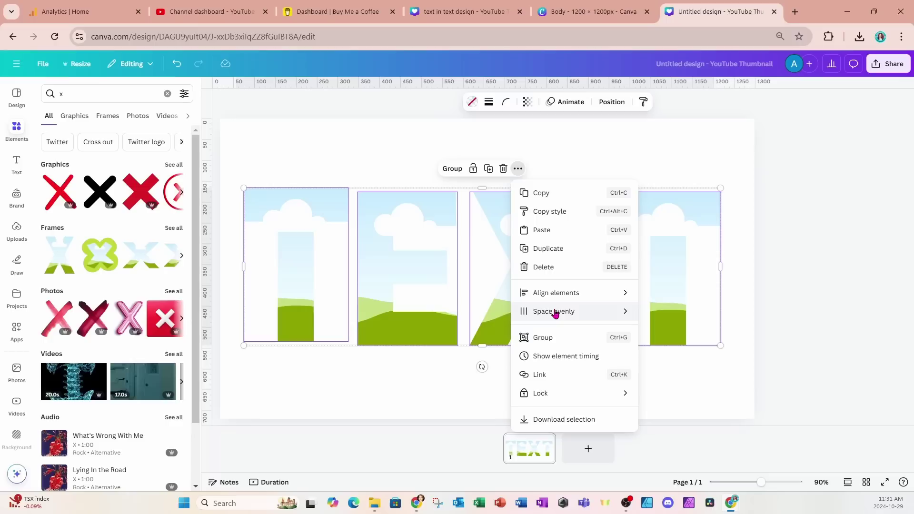
mouse_move(554, 316)
left_click(672, 316)
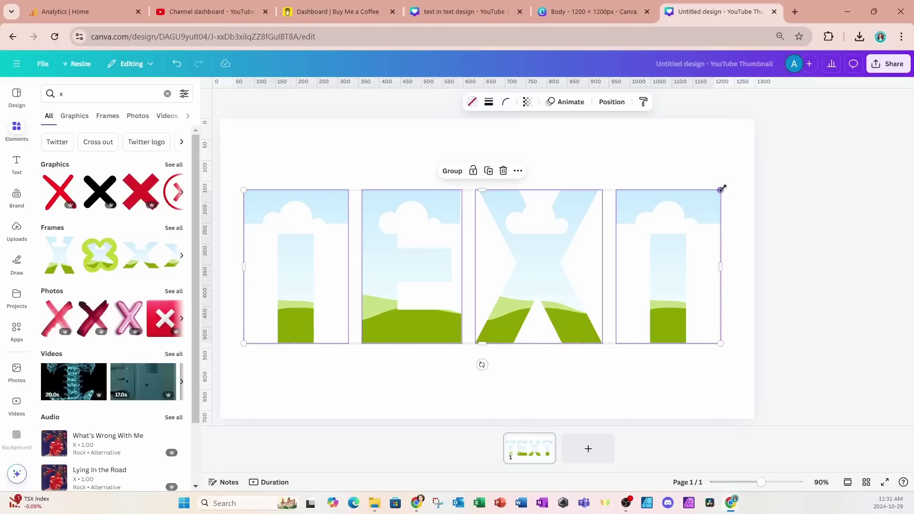
left_click_drag(722, 188, 649, 212)
left_click_drag(606, 302, 646, 307)
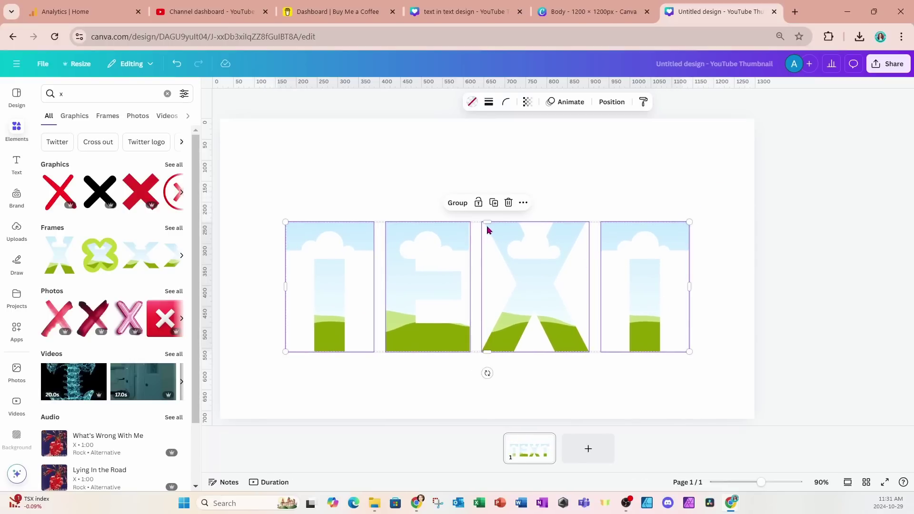
left_click_drag(487, 222, 487, 199)
left_click_drag(454, 238, 449, 242)
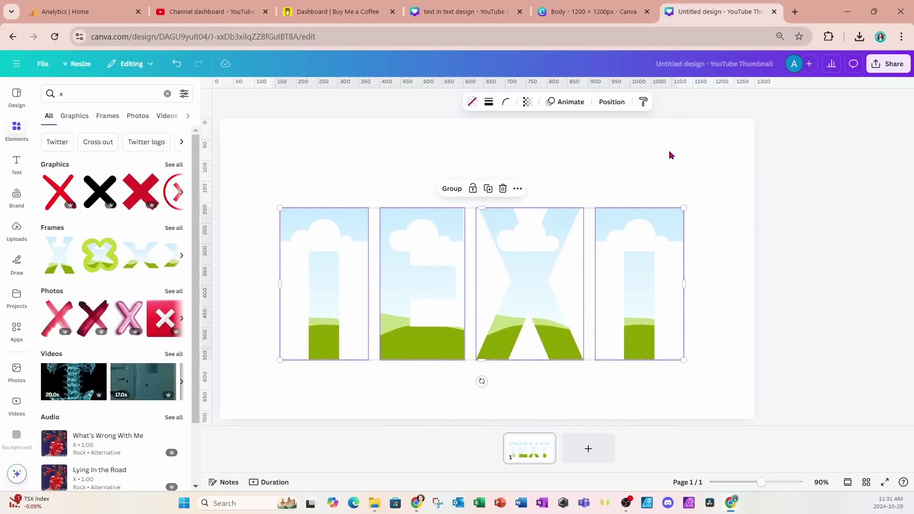
left_click(669, 155)
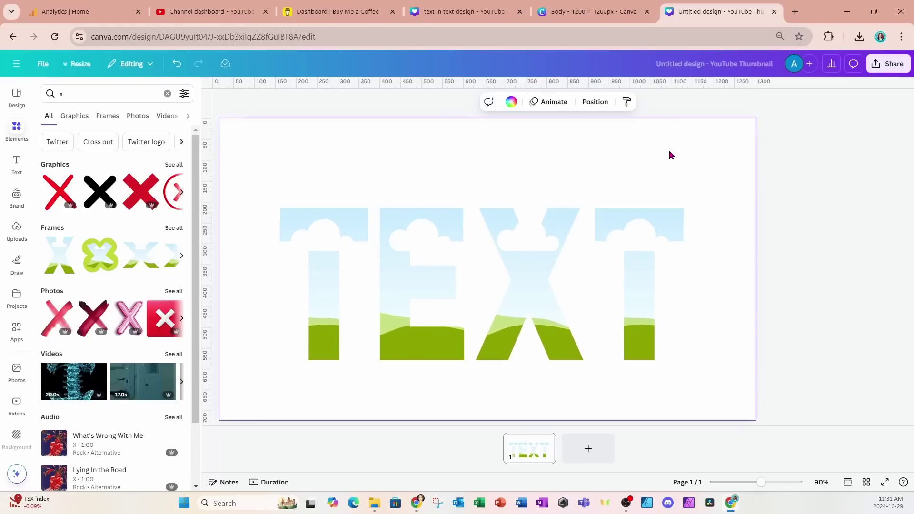
Step: Drag Body.png from the browser's downloads onto the thumbnail over the letter frames
left_click(859, 37)
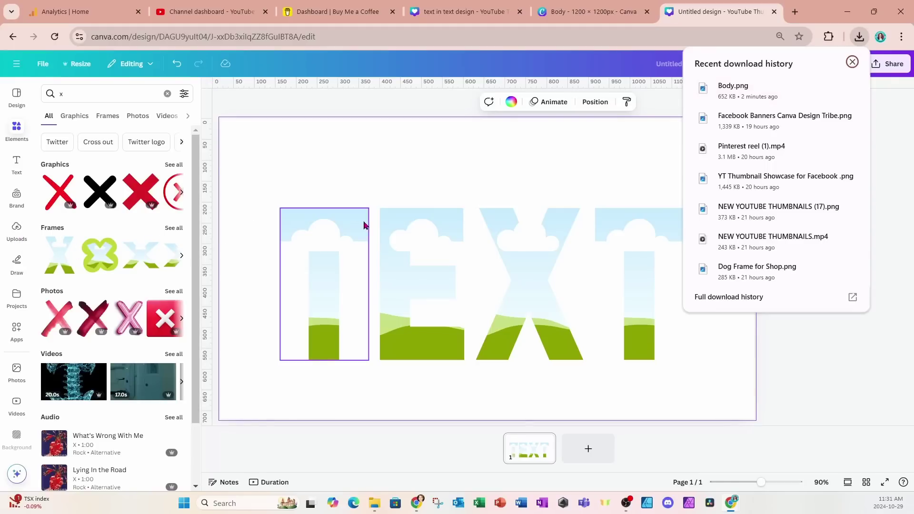
mouse_move(733, 92)
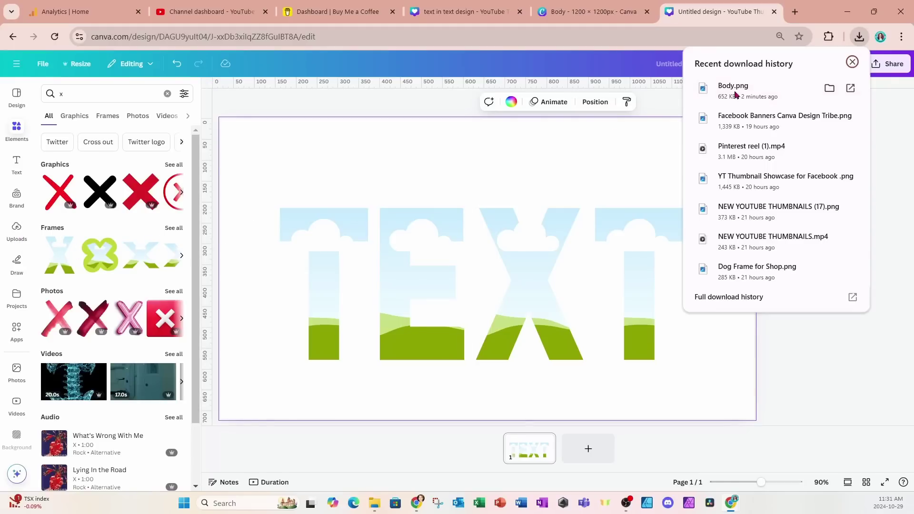
left_click_drag(751, 91, 547, 172)
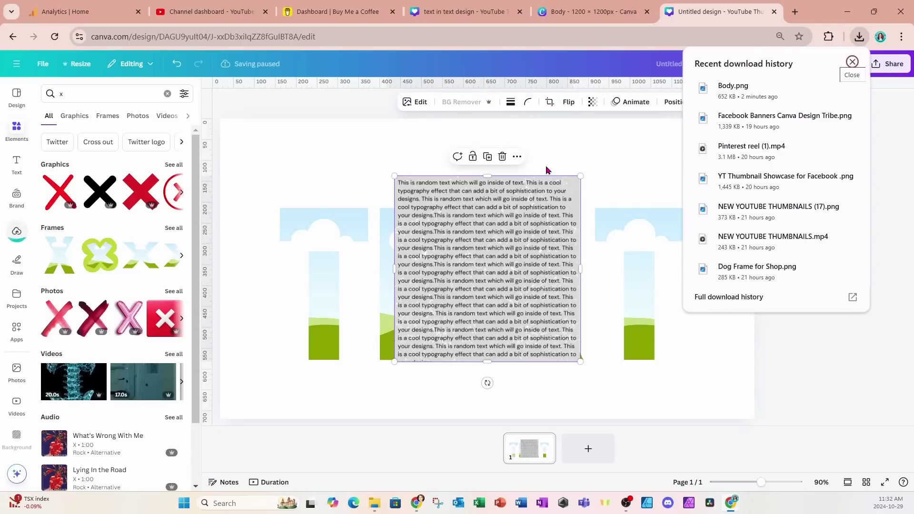
Step: Duplicate the gray text-pattern image into four stacked copies and select them
left_click(618, 145)
left_click(550, 197)
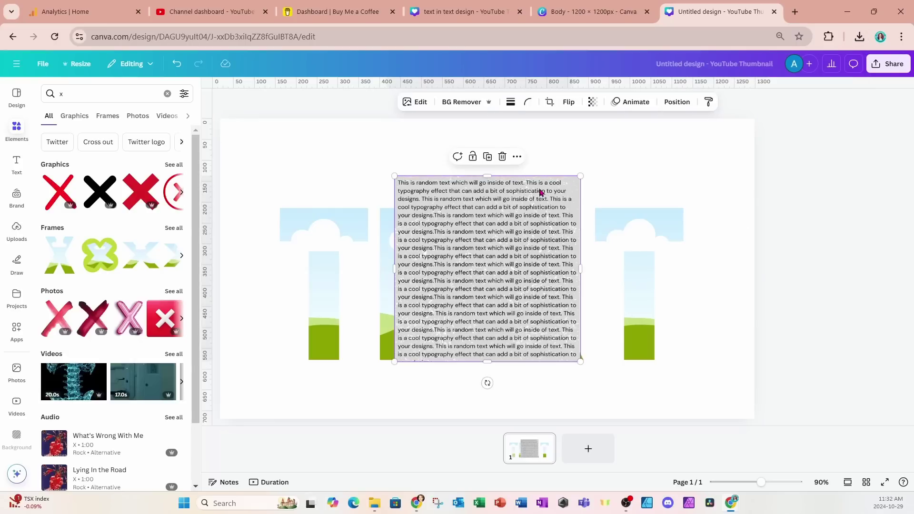
left_click(487, 157)
left_click(494, 163)
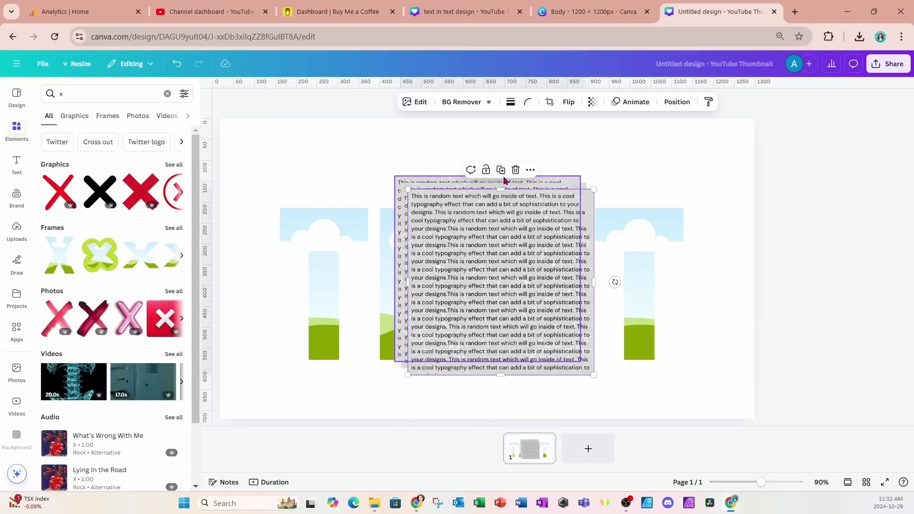
left_click(501, 171)
left_click_drag(434, 153, 741, 193)
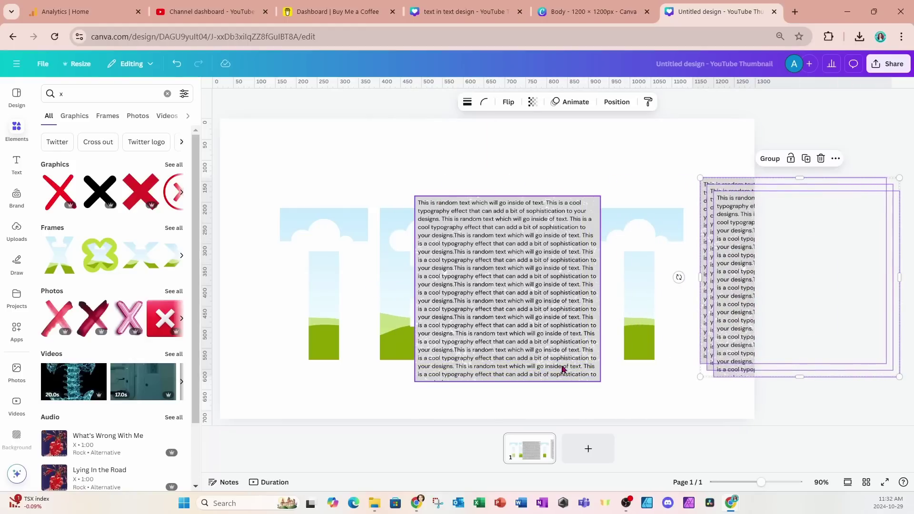
Step: Drop one text-pattern copy into each of the T, E, X and T frames
left_click_drag(562, 369, 332, 350)
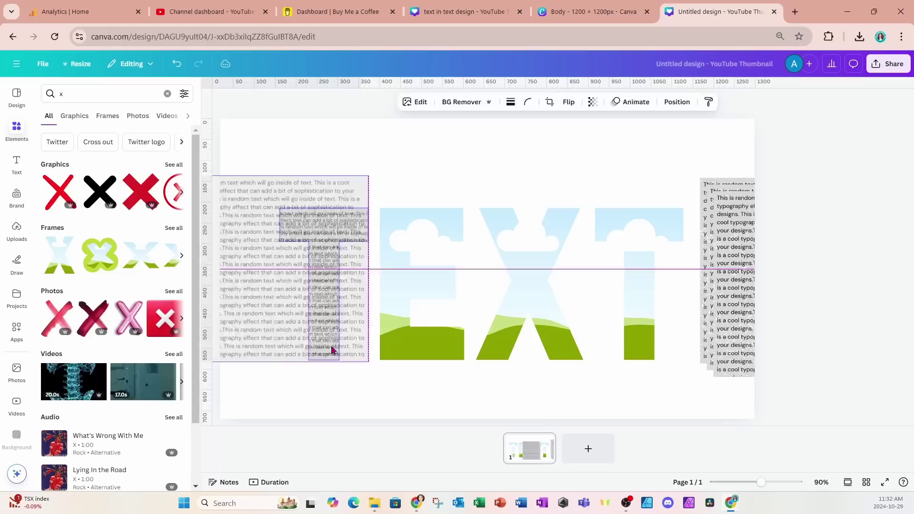
left_click_drag(734, 337, 414, 347)
key("ctrl+z")
left_click(730, 321)
left_click_drag(730, 320, 526, 307)
left_click(708, 333)
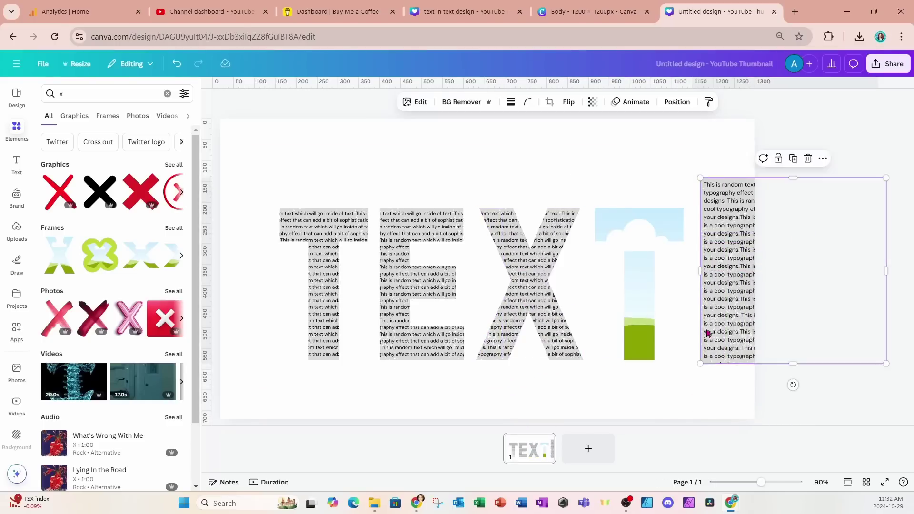
left_click_drag(707, 333, 630, 333)
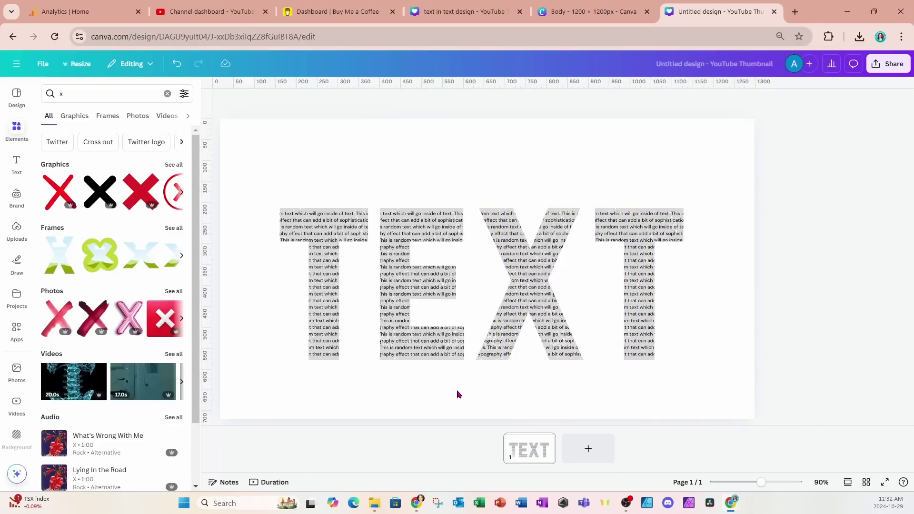
Step: Enlarge the first T's text pattern and tilt the E's pattern diagonally
double_click(321, 327)
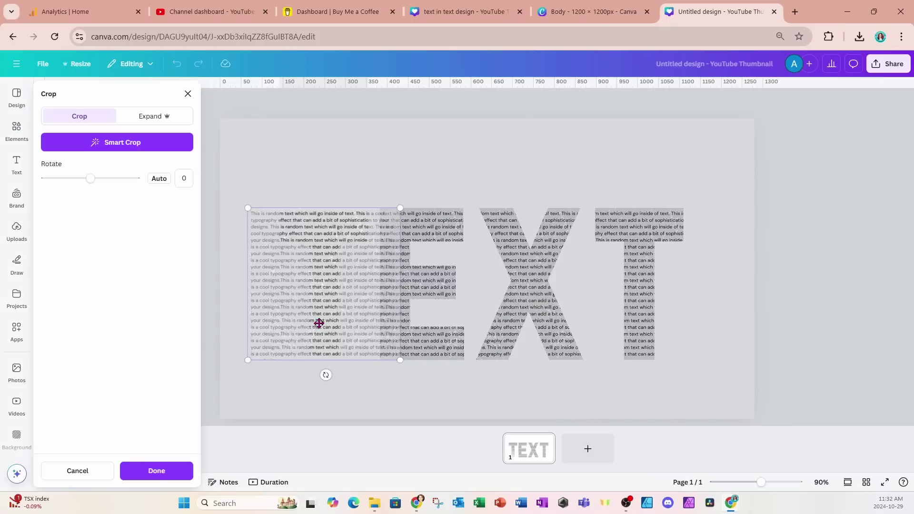
left_click_drag(396, 210, 436, 176)
left_click(512, 176)
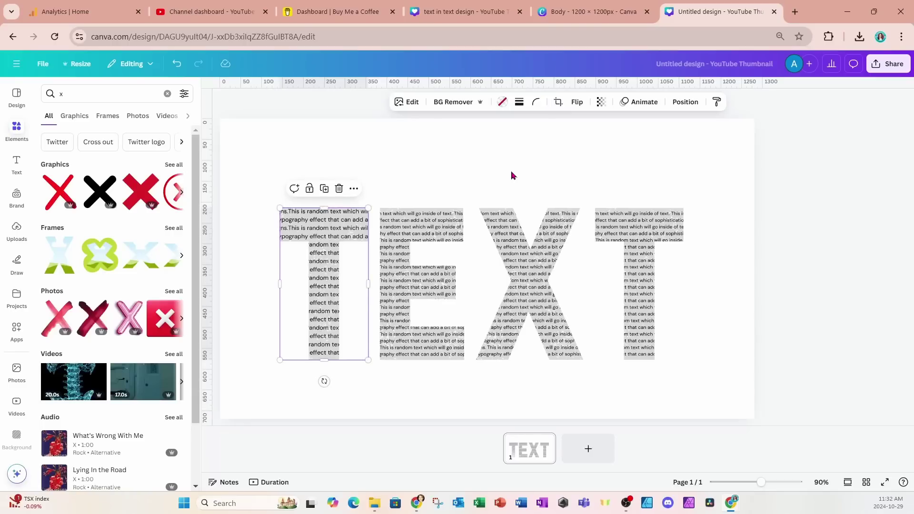
double_click(426, 348)
left_click_drag(423, 374, 465, 351)
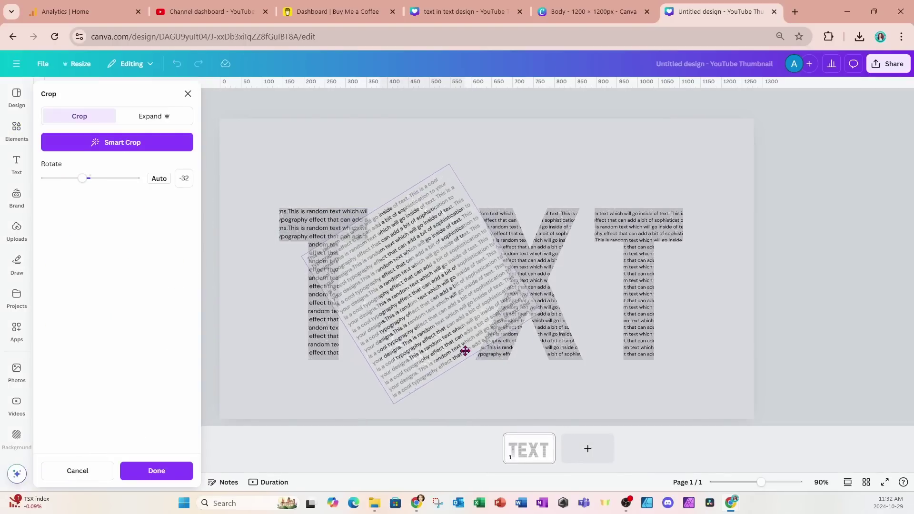
left_click(512, 193)
Step: Rotate the text patterns inside the X and the last T to run vertically
double_click(523, 286)
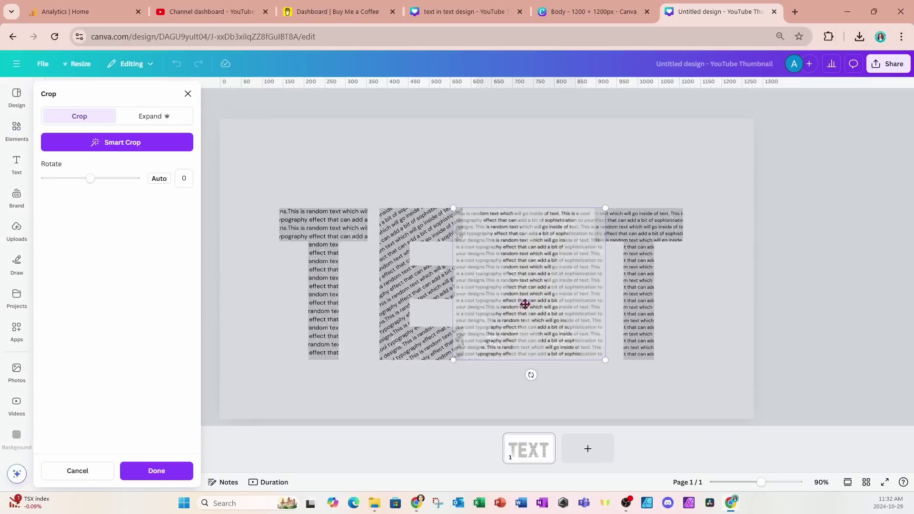
left_click_drag(530, 374, 578, 356)
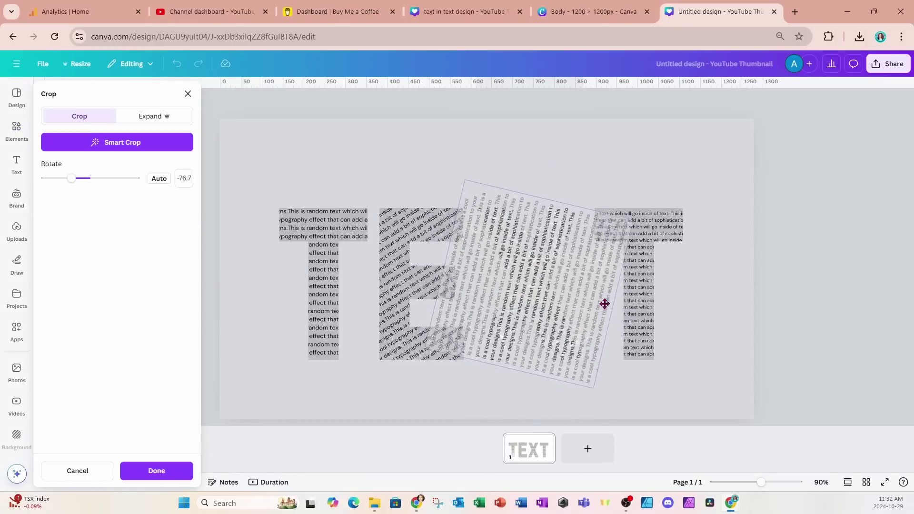
left_click_drag(604, 303, 607, 285)
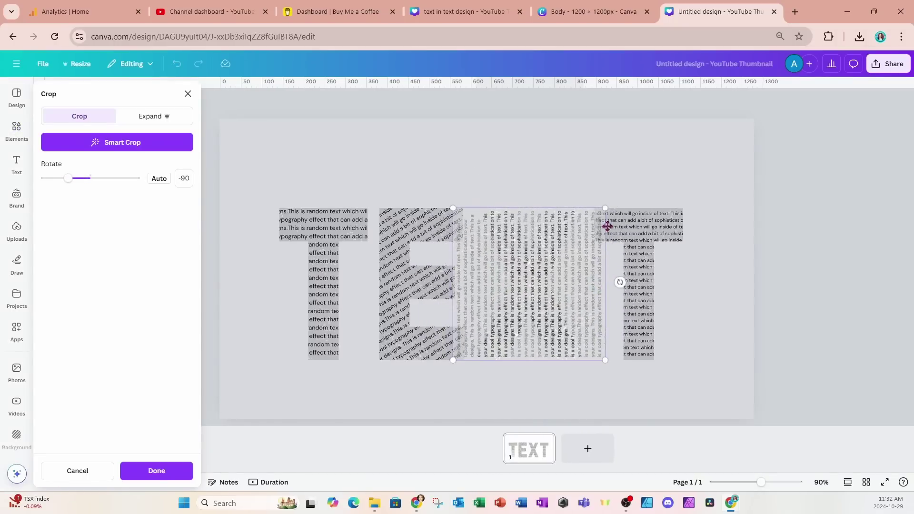
left_click(608, 157)
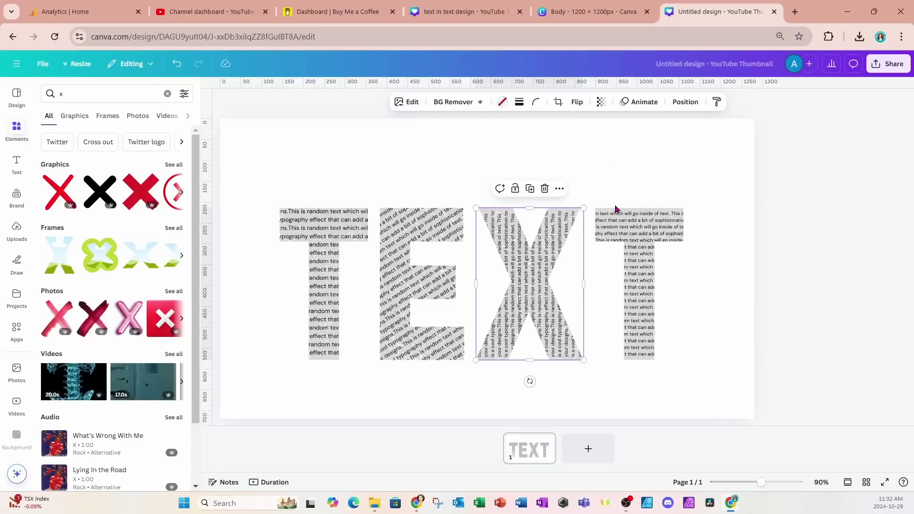
double_click(524, 268)
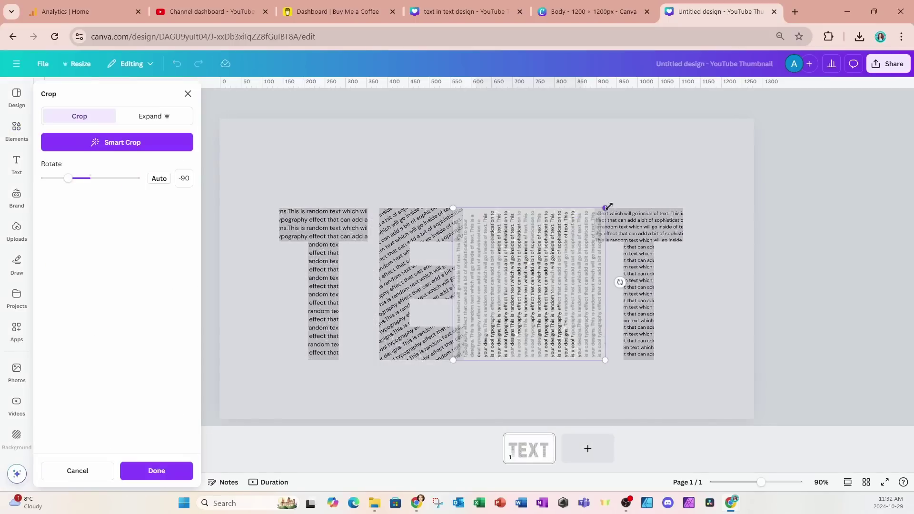
left_click(647, 157)
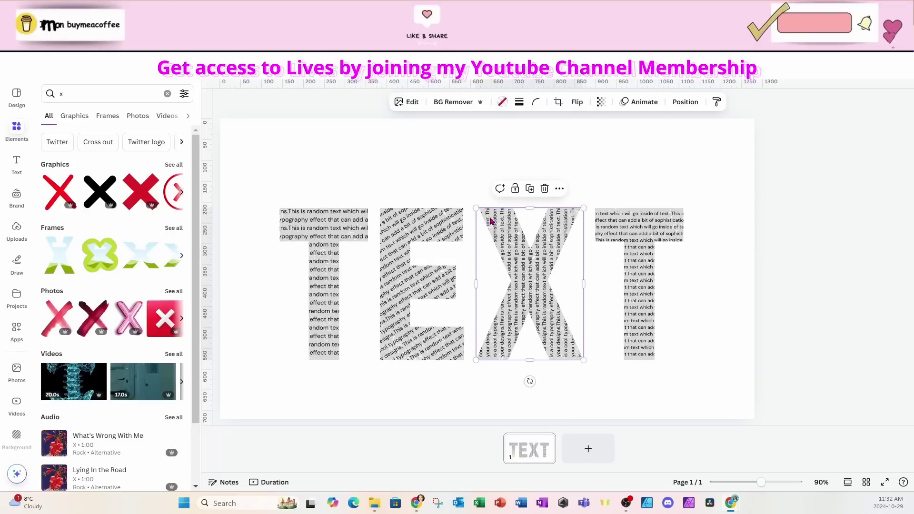
double_click(643, 322)
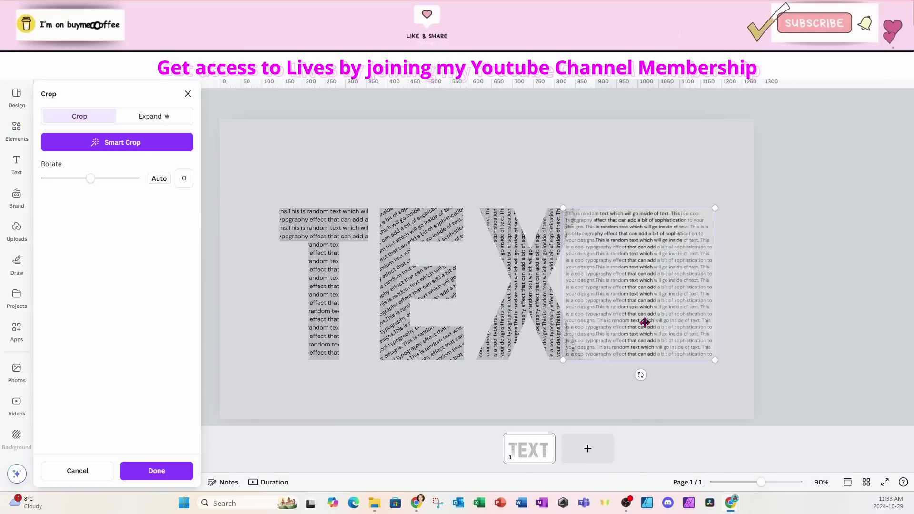
left_click_drag(640, 375, 718, 363)
key("Escape")
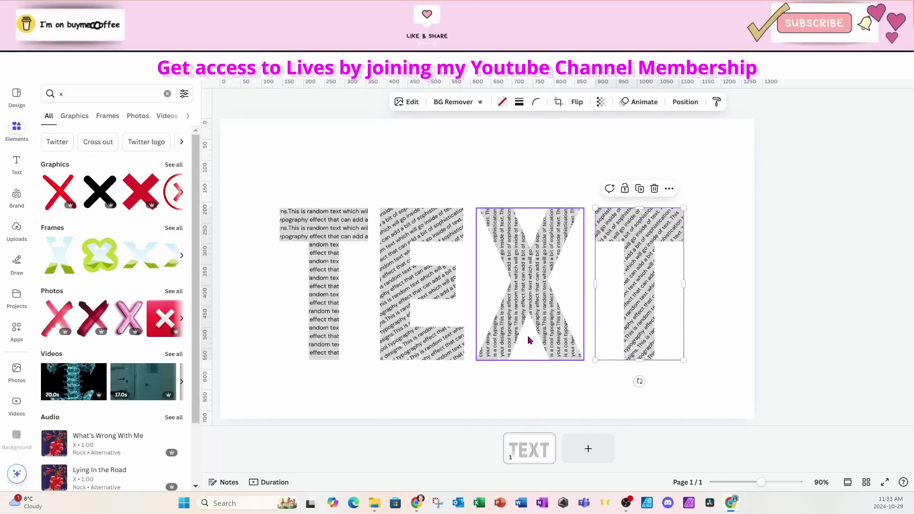
Step: Deselect the letter to view the finished gray text-filled TEXT thumbnail
left_click(464, 392)
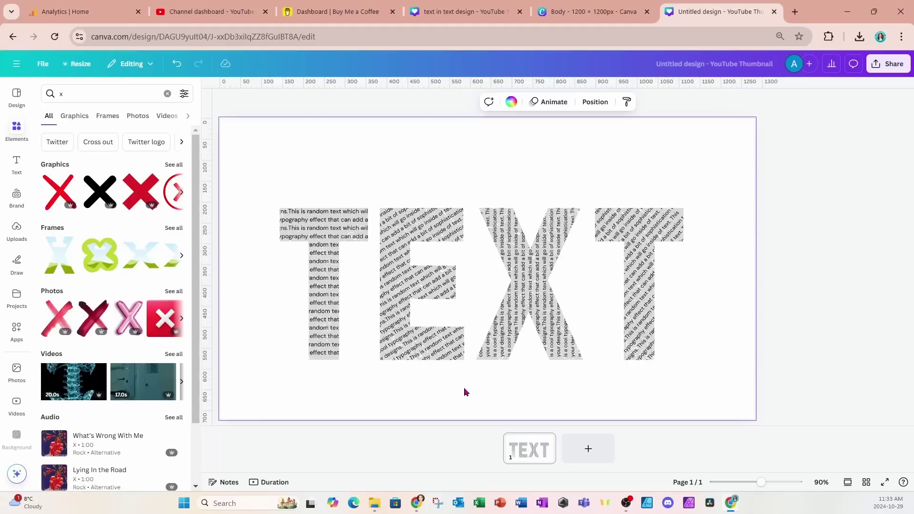